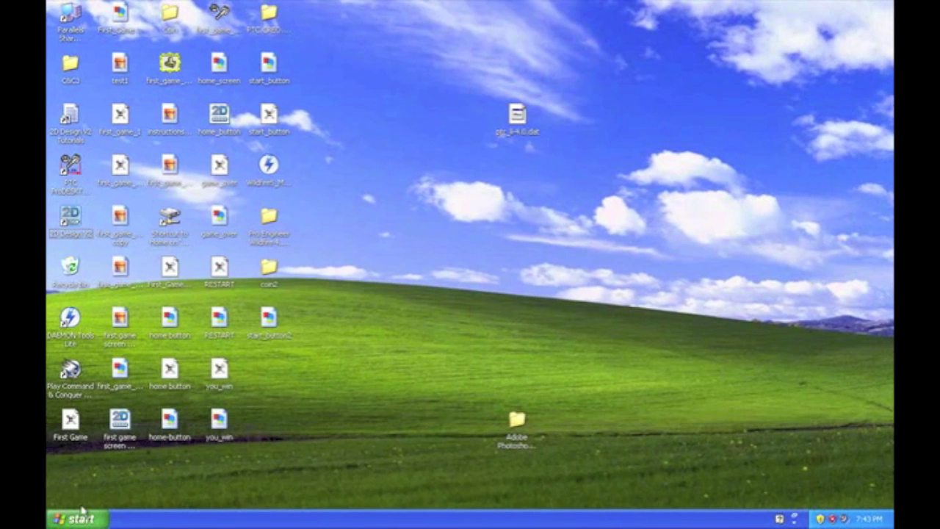
Step: Launch the 2D Design V2 program
{"action": "left_click", "coordinate": [87, 518]}
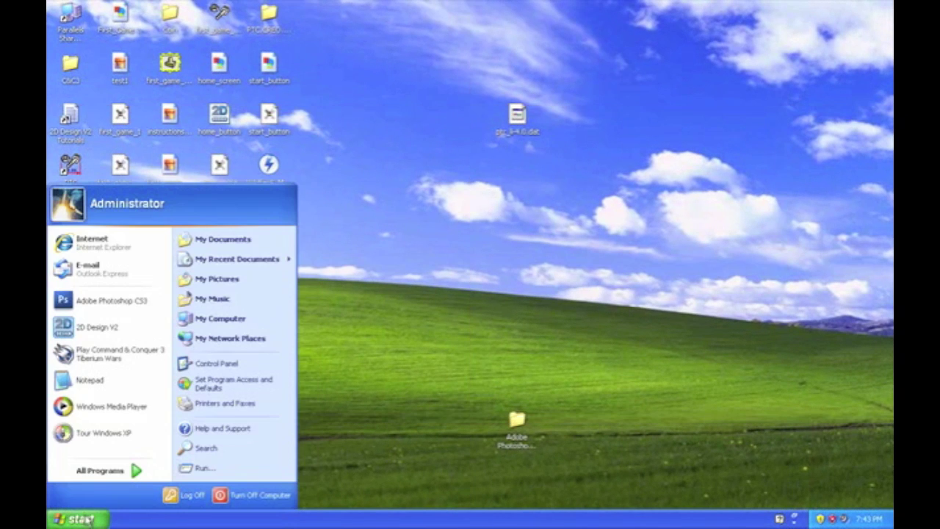
{"action": "left_click", "coordinate": [87, 328]}
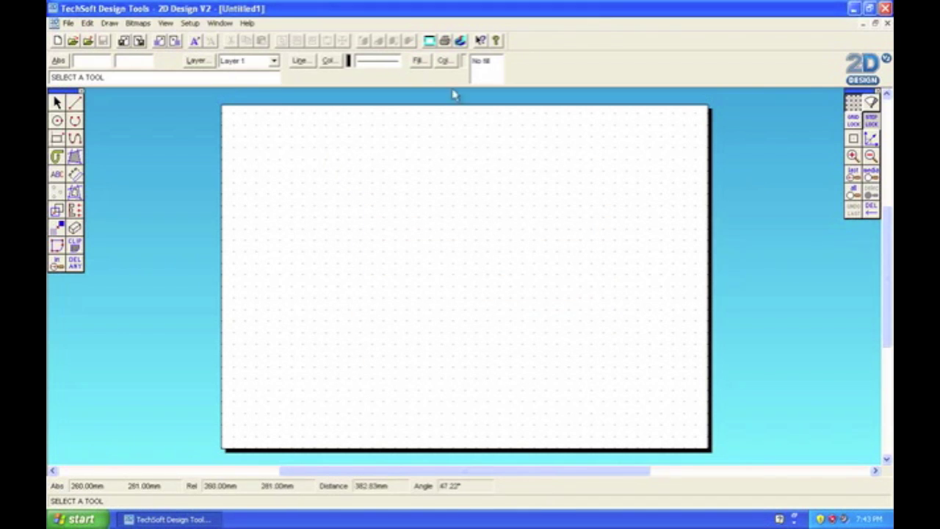
Step: Set the drawing layout to the standard ISO A4 size in landscape orientation
{"action": "left_click", "coordinate": [190, 23]}
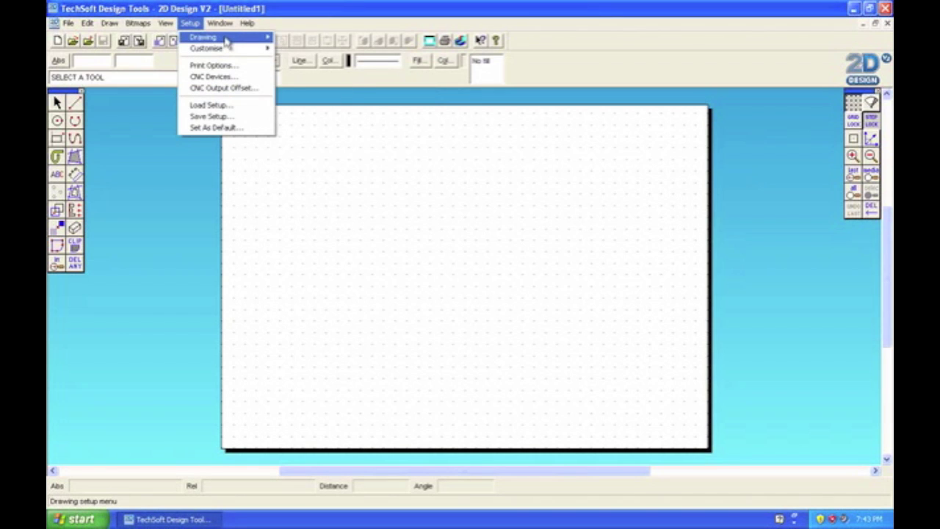
{"action": "mouse_move", "coordinate": [228, 42]}
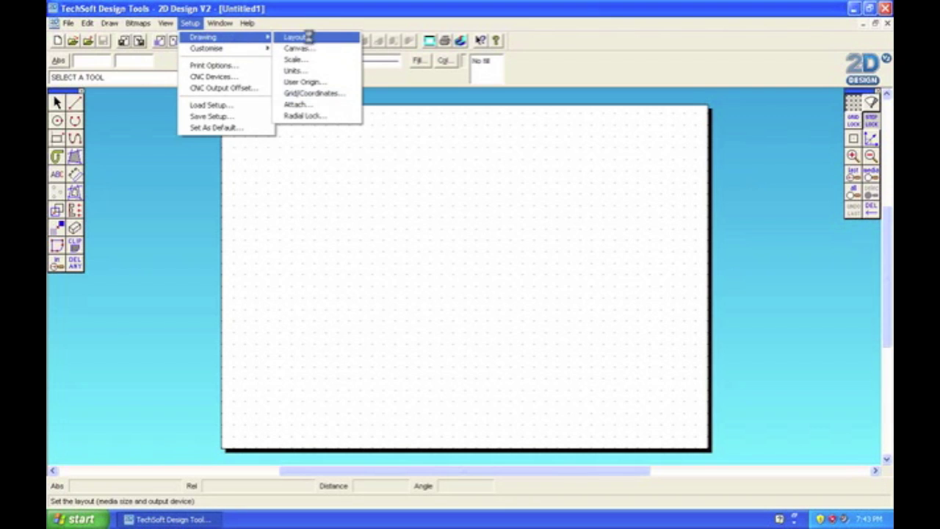
{"action": "left_click", "coordinate": [309, 38]}
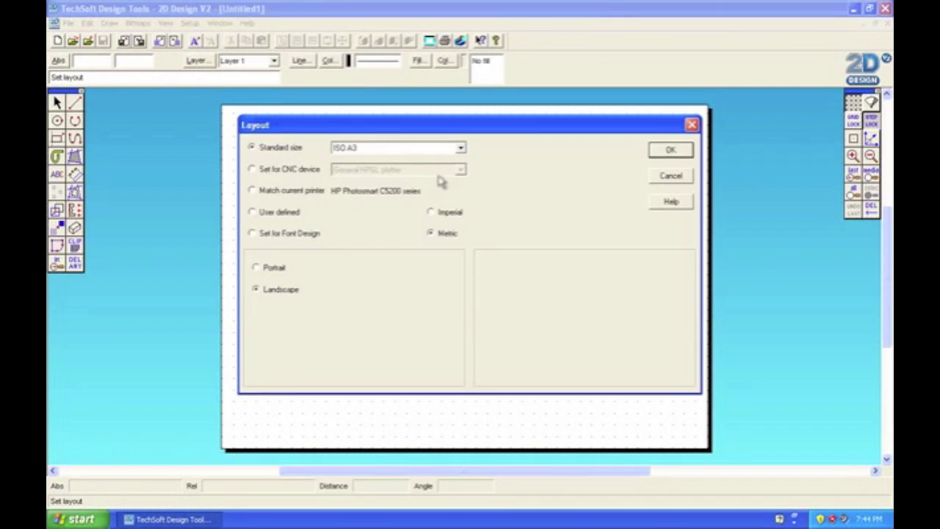
{"action": "left_click", "coordinate": [378, 149]}
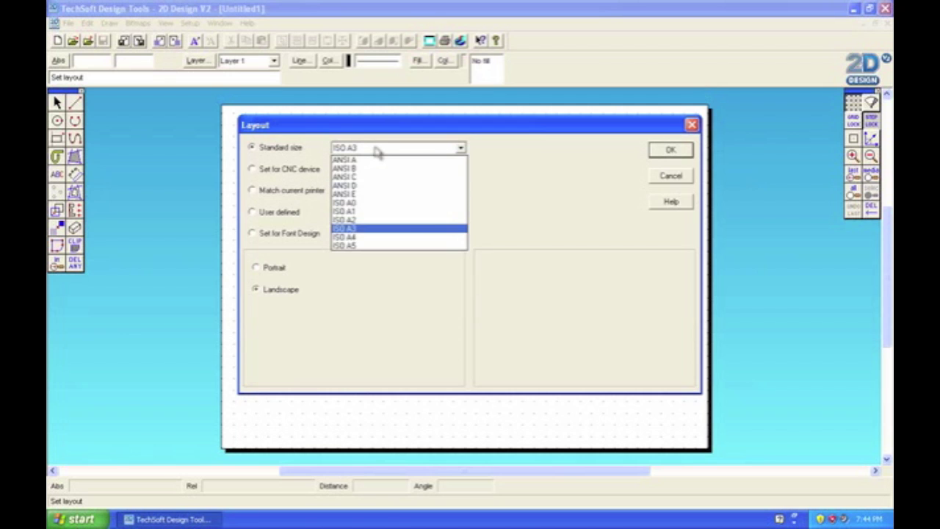
{"action": "left_click", "coordinate": [351, 237]}
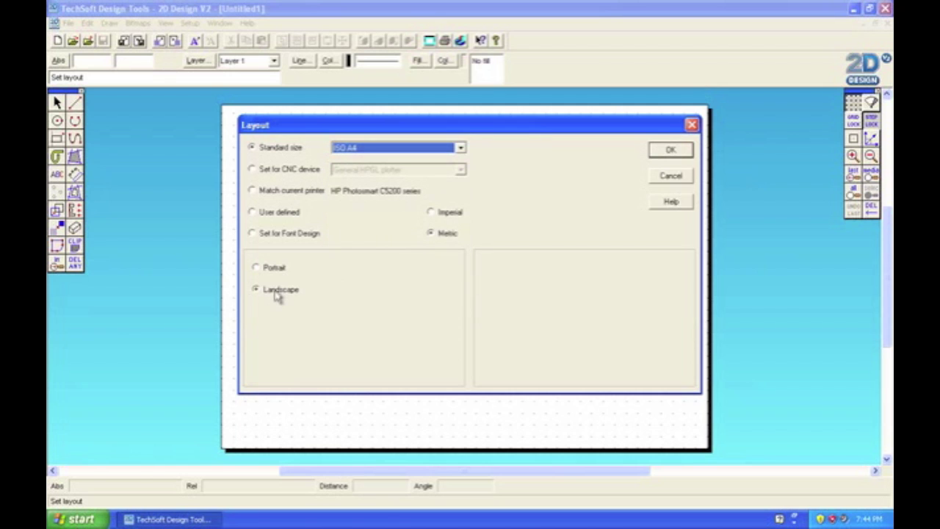
{"action": "left_click", "coordinate": [682, 152]}
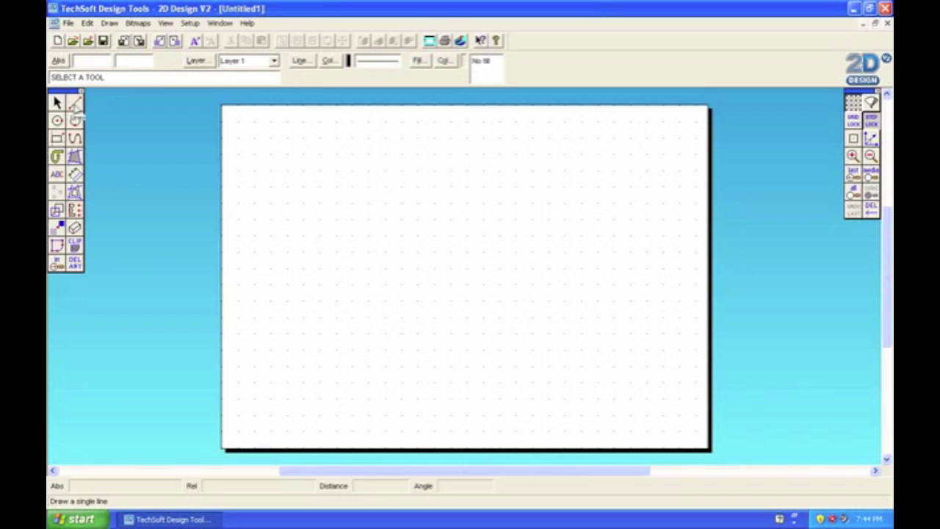
Step: Examine the available variants of the line, circle, arc, rectangle and curve drawing tools
{"action": "left_click", "coordinate": [76, 105]}
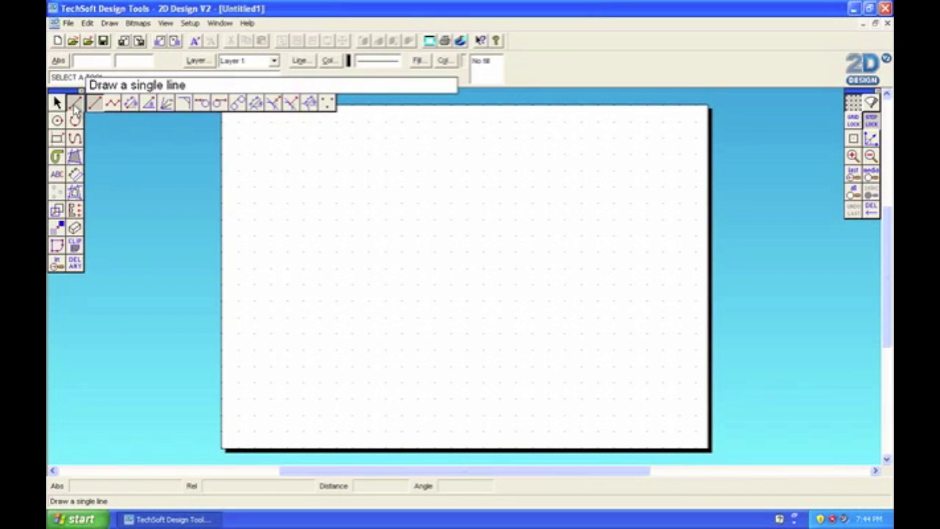
{"action": "left_click", "coordinate": [57, 121]}
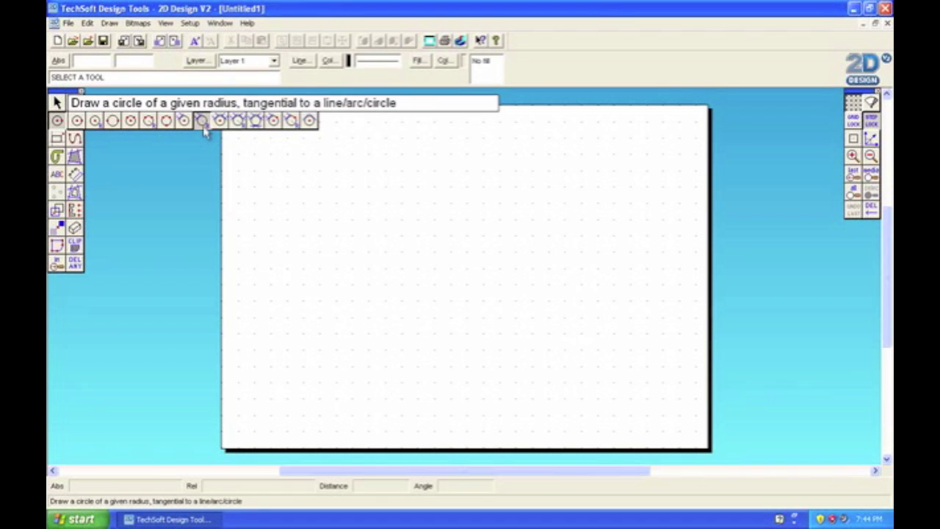
{"action": "left_click", "coordinate": [57, 122]}
{"action": "left_click", "coordinate": [75, 122]}
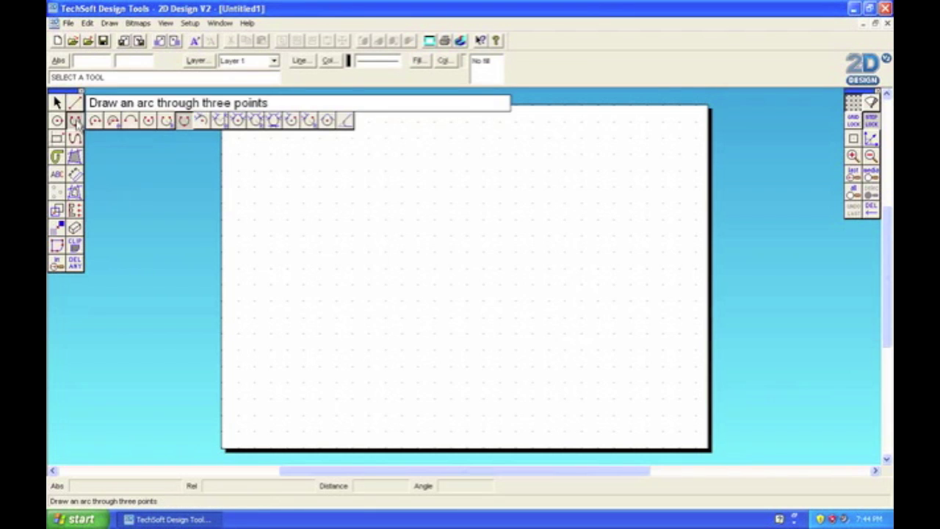
{"action": "left_click", "coordinate": [76, 122]}
{"action": "left_click", "coordinate": [57, 140]}
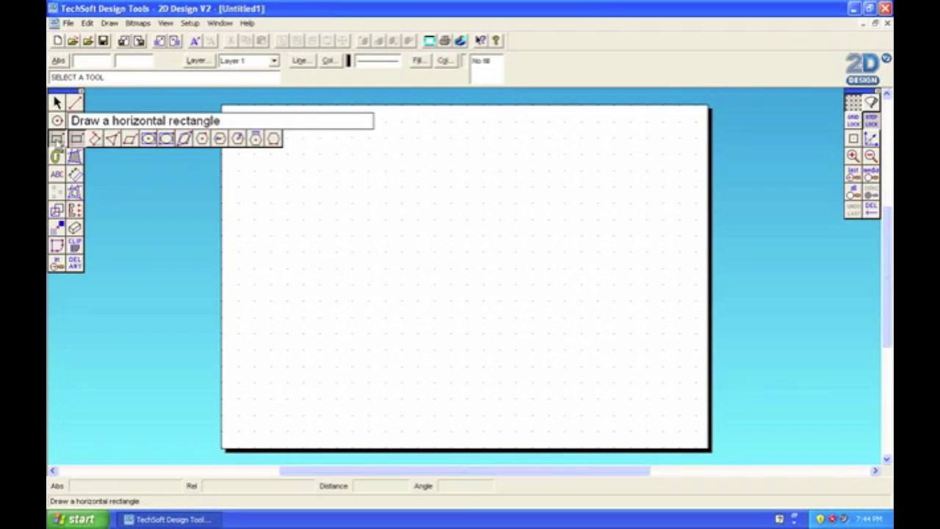
{"action": "left_click", "coordinate": [57, 139]}
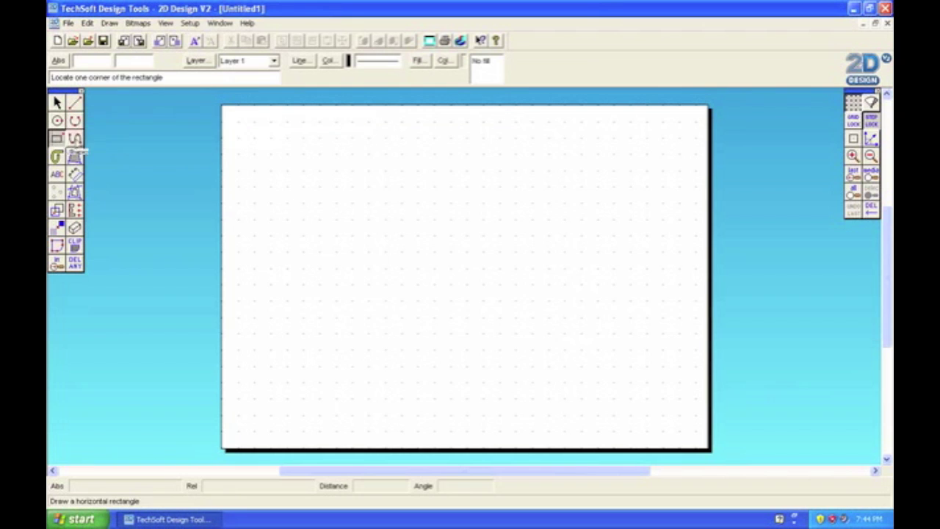
{"action": "left_click", "coordinate": [75, 139]}
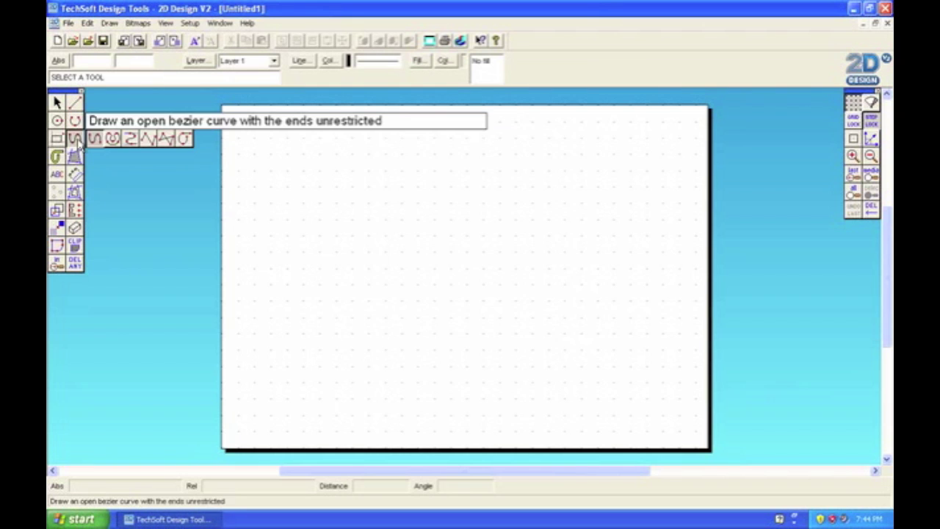
{"action": "left_click", "coordinate": [77, 141]}
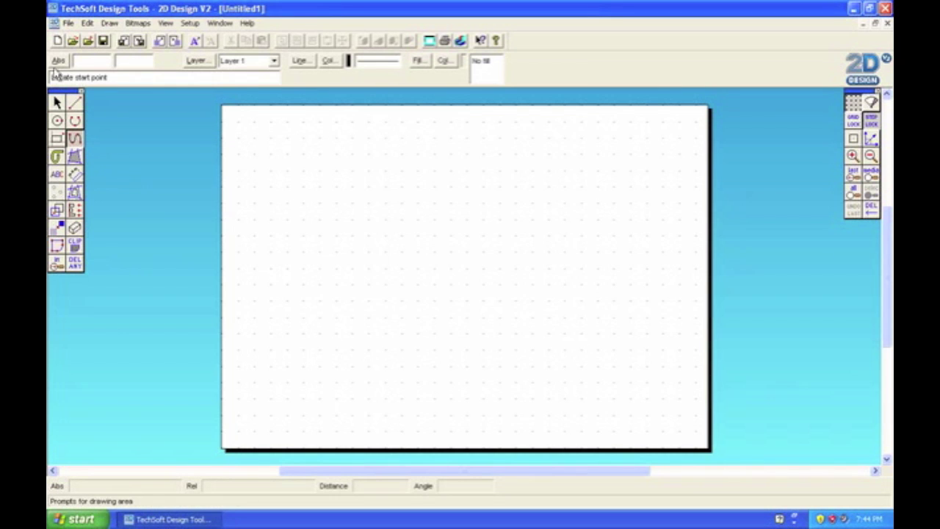
Step: Draw four single lines with slightly overlapping corners, forming a tilted bar about 50 mm wide in the page's upper left area
{"action": "left_click", "coordinate": [76, 105]}
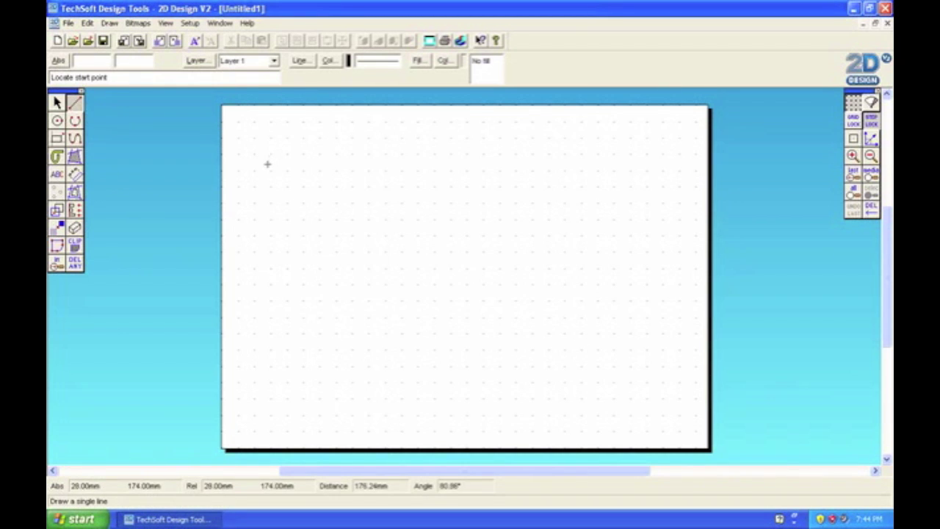
{"action": "left_click", "coordinate": [249, 203]}
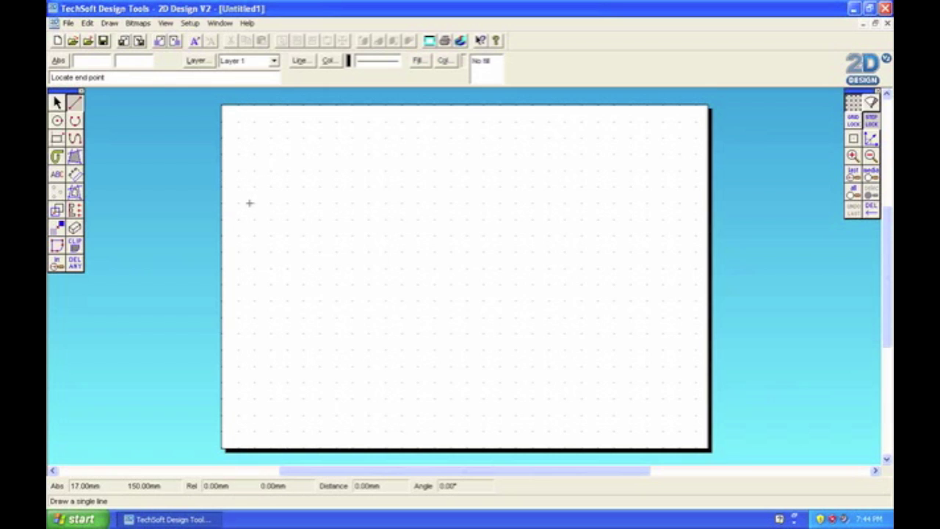
{"action": "left_click", "coordinate": [332, 192]}
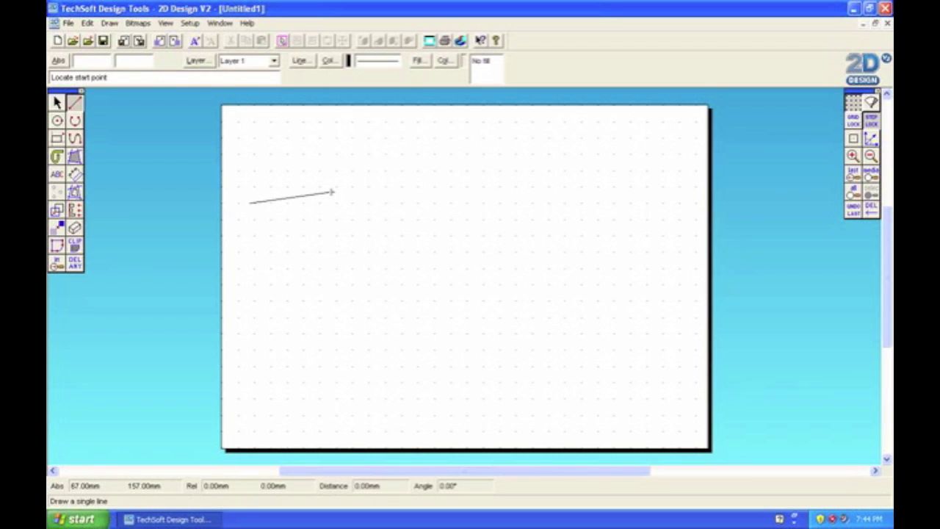
{"action": "left_click", "coordinate": [326, 188]}
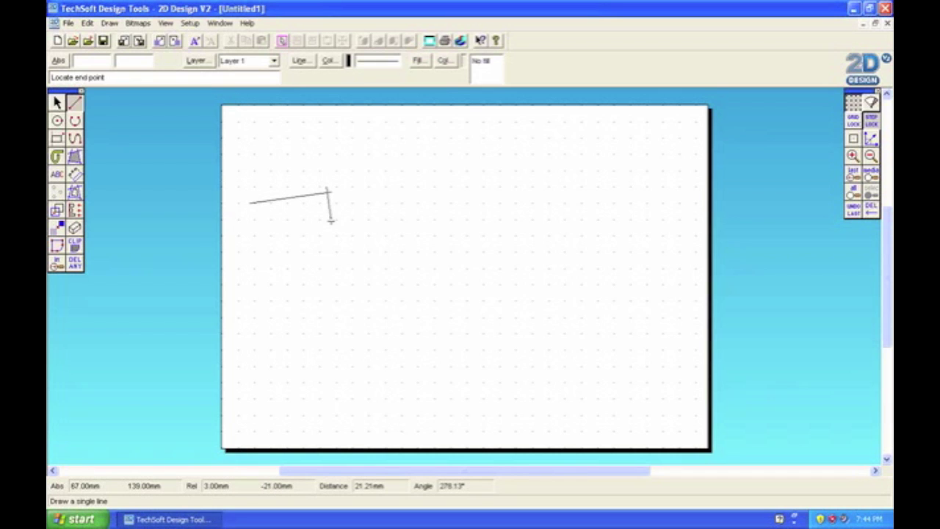
{"action": "left_click", "coordinate": [331, 219]}
{"action": "left_click", "coordinate": [252, 202]}
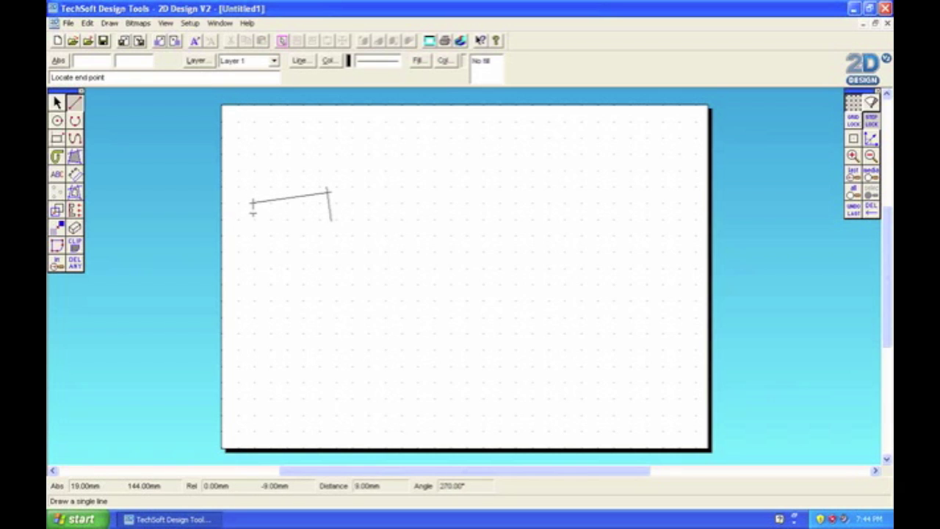
{"action": "left_click", "coordinate": [250, 227]}
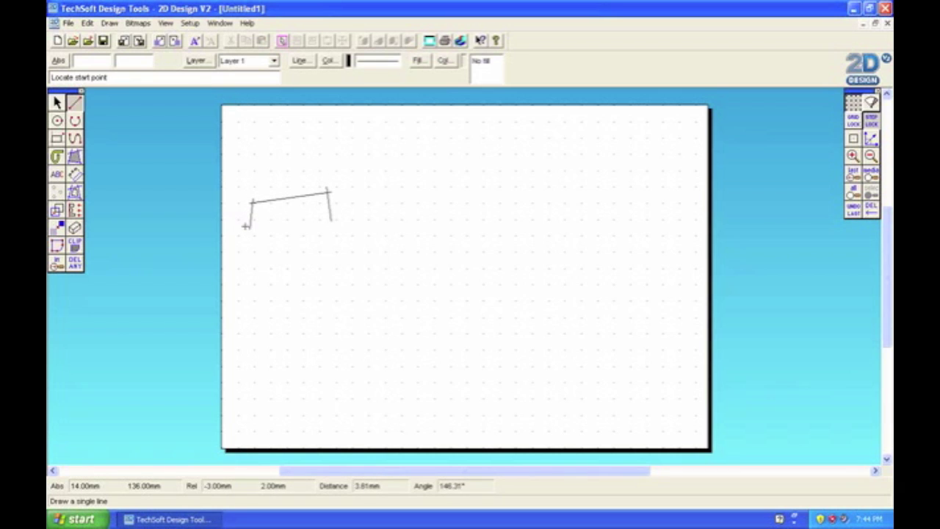
{"action": "left_click", "coordinate": [243, 227]}
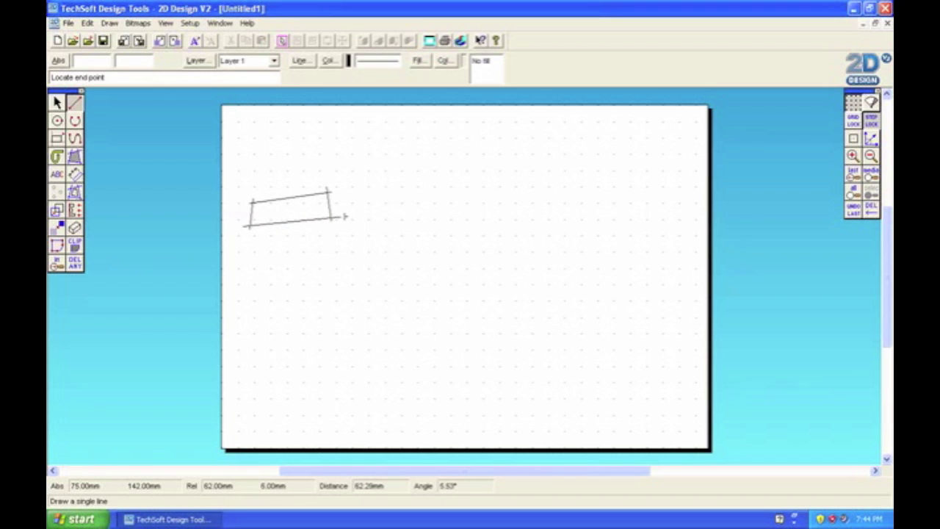
{"action": "left_click", "coordinate": [344, 216]}
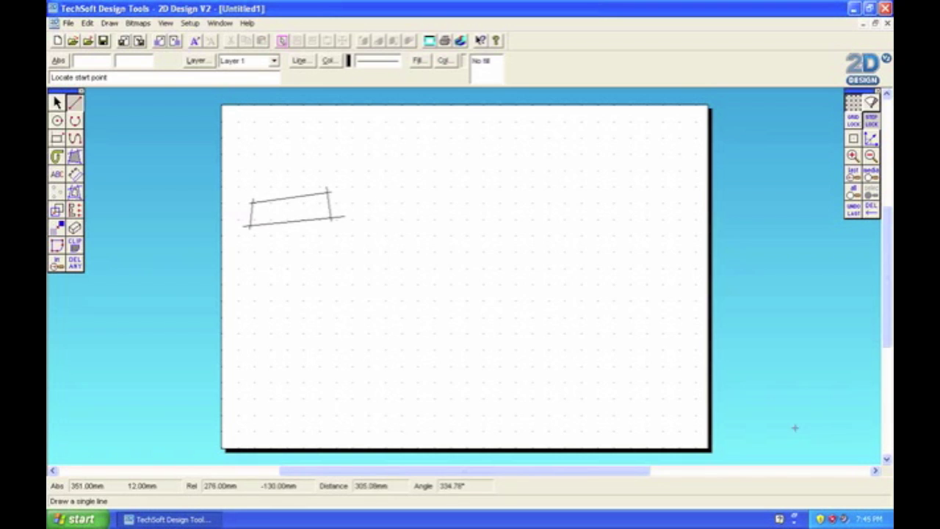
Step: Turn off step lock and draw two steep lines about 45 mm long down from the bar's lower edge as the letter's stem
{"action": "left_click", "coordinate": [871, 120]}
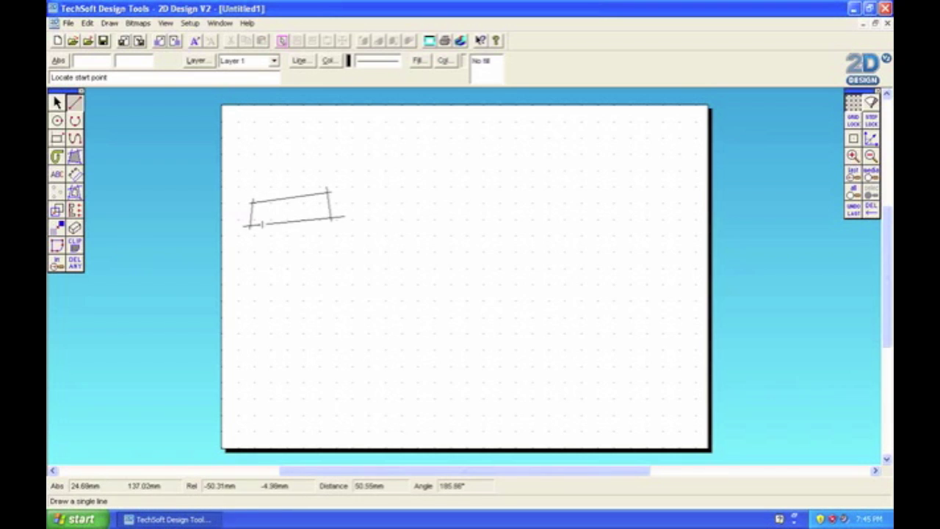
{"action": "left_click", "coordinate": [283, 218]}
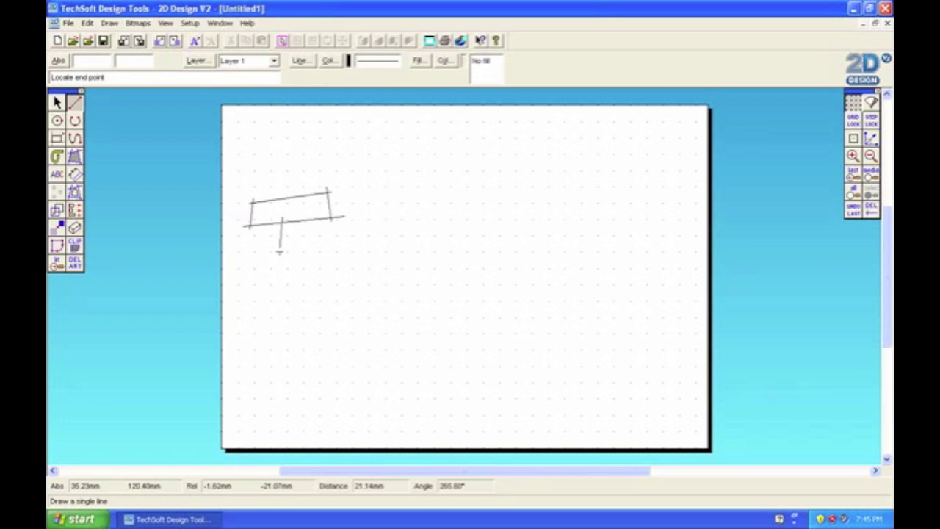
{"action": "left_click", "coordinate": [295, 286]}
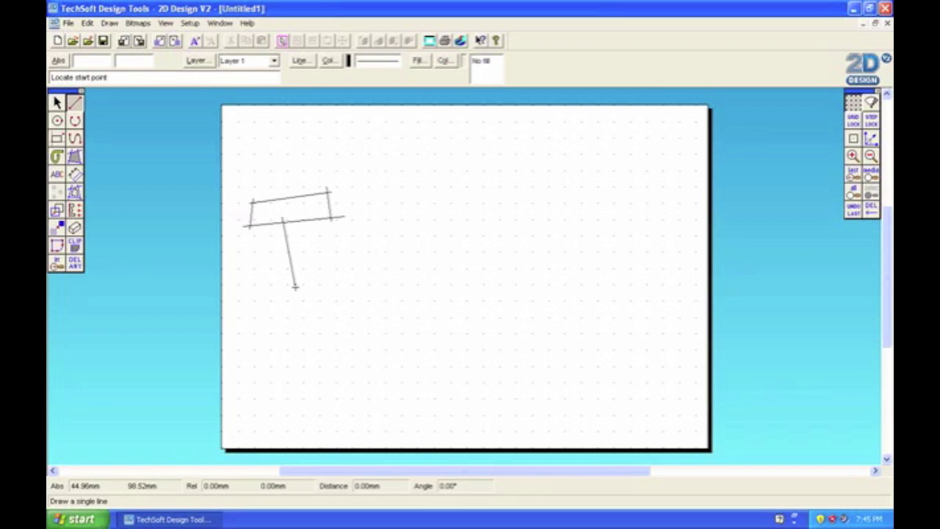
{"action": "left_click", "coordinate": [306, 216]}
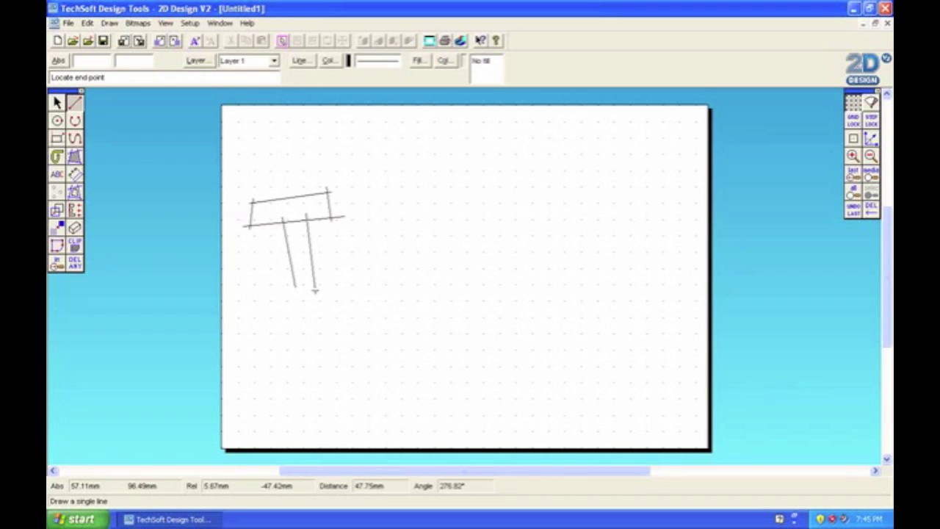
{"action": "left_click", "coordinate": [315, 290]}
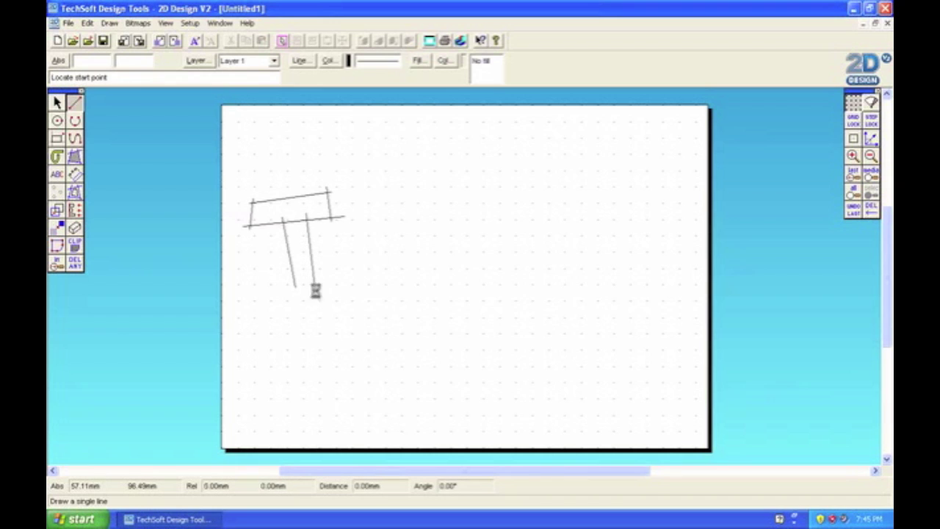
Step: Draw an open bezier curve from the right stem line's lower end, sweeping down and around to the left as the outer hook
{"action": "left_click", "coordinate": [74, 139]}
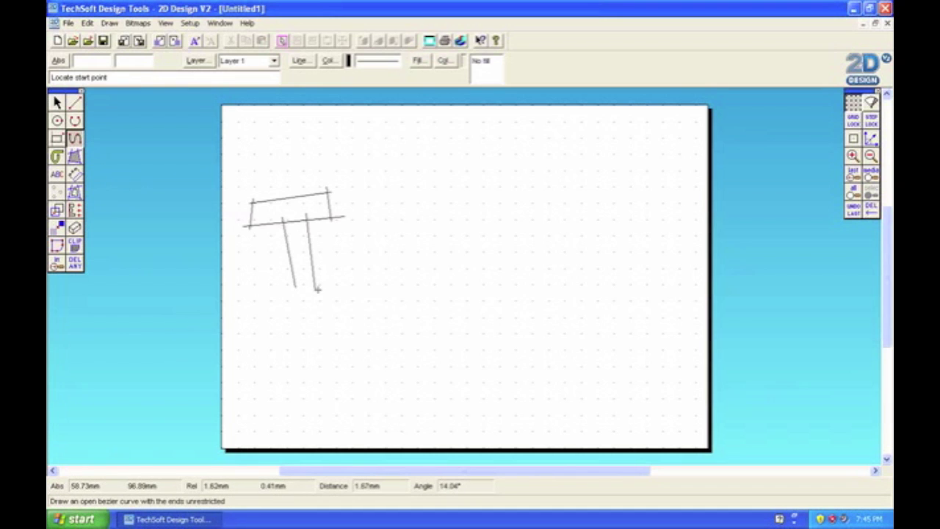
{"action": "left_click", "coordinate": [316, 287]}
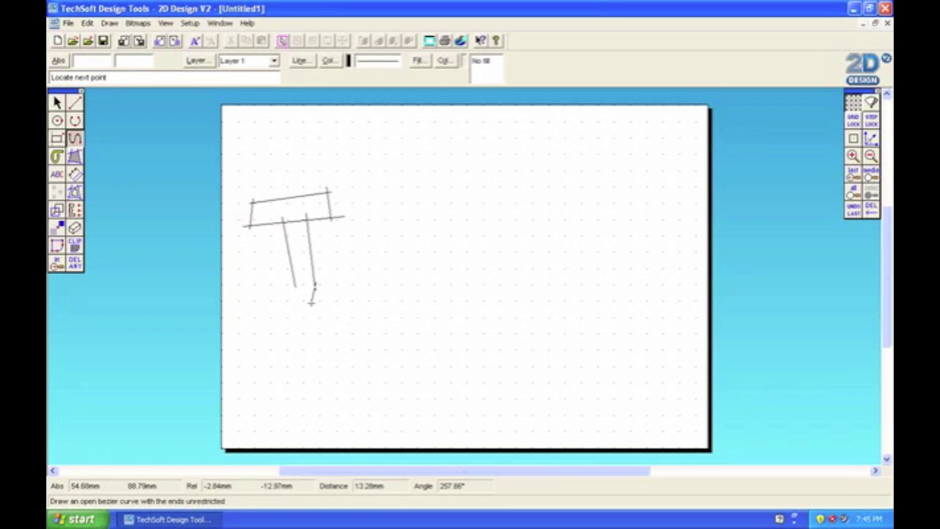
{"action": "left_click", "coordinate": [311, 301]}
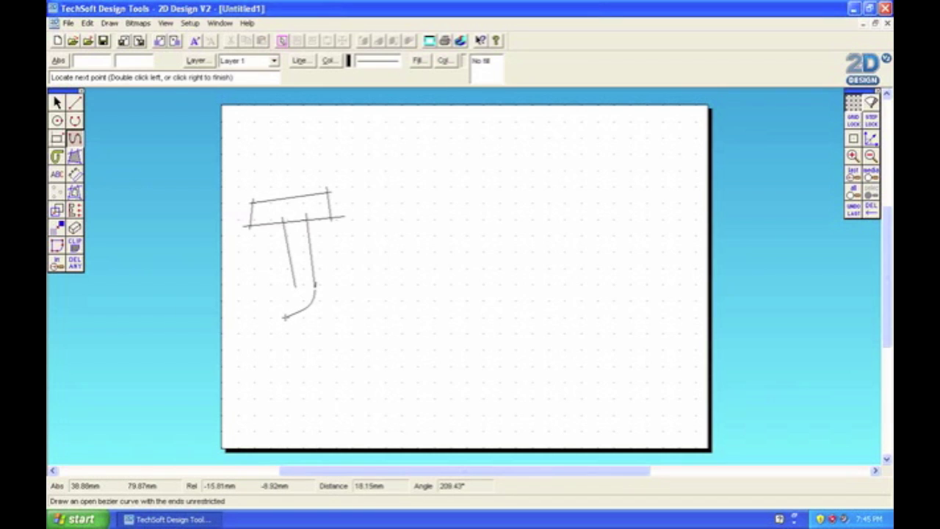
{"action": "left_click", "coordinate": [285, 317]}
{"action": "left_click", "coordinate": [263, 307]}
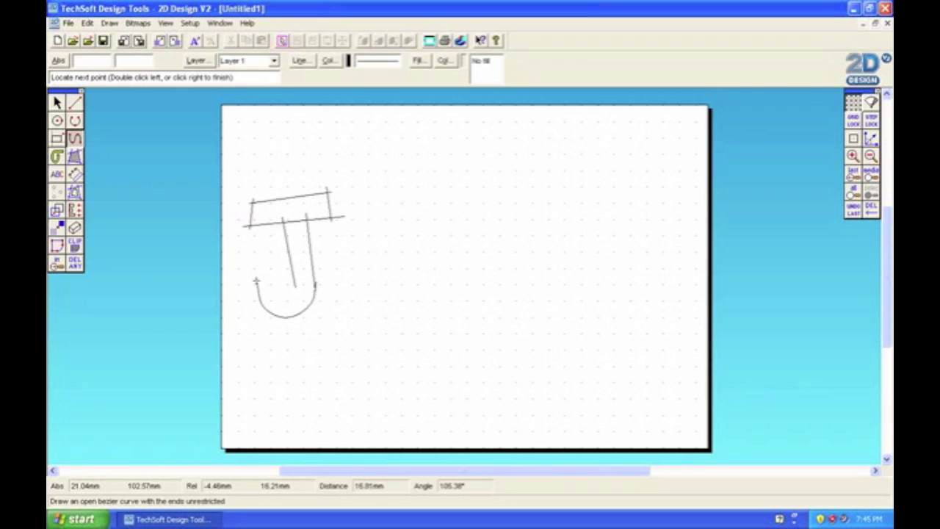
{"action": "double_click", "coordinate": [255, 287]}
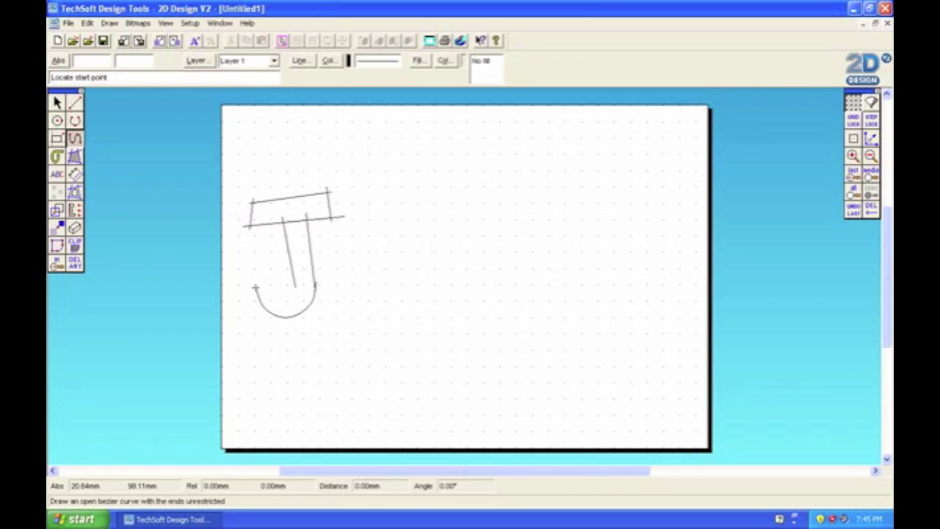
Step: With attach on, draw an open bezier curve from the left stem line's lower end, curving left and up as the inner hook
{"action": "left_click", "coordinate": [853, 139]}
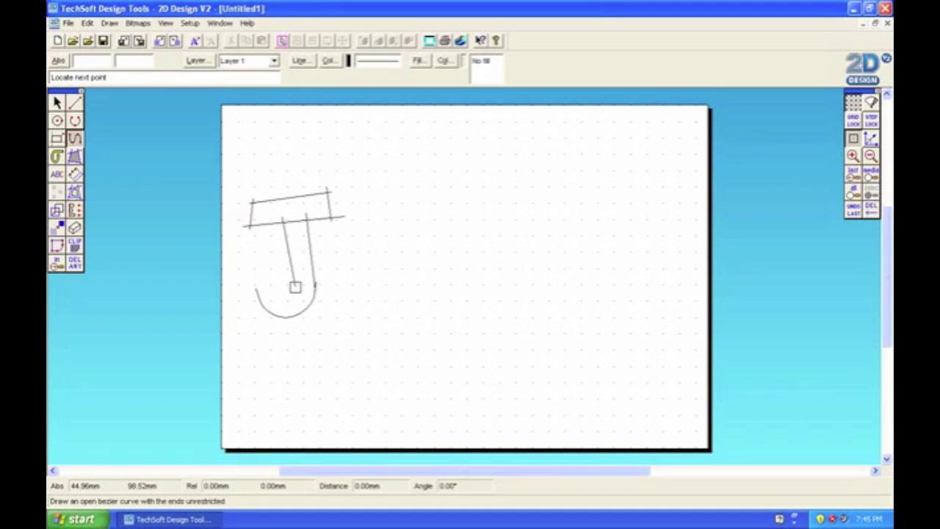
{"action": "left_click", "coordinate": [294, 284]}
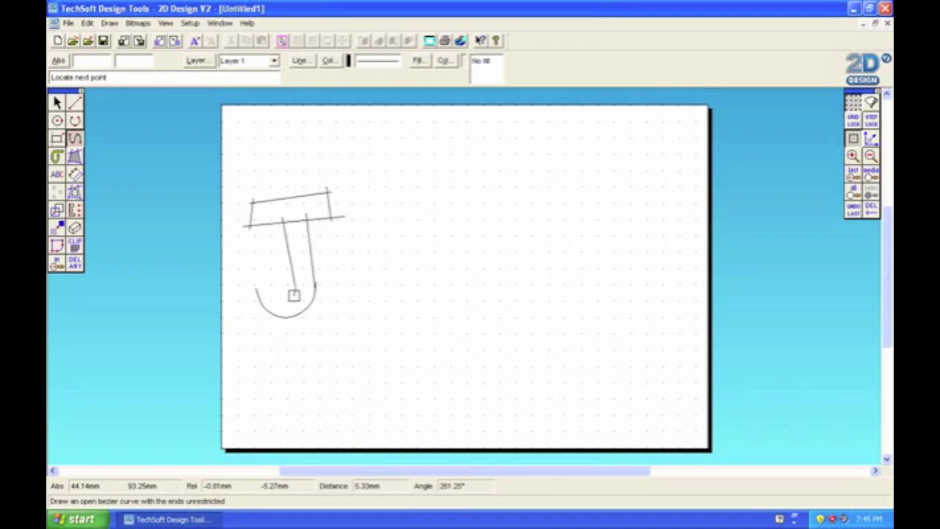
{"action": "left_click", "coordinate": [294, 295]}
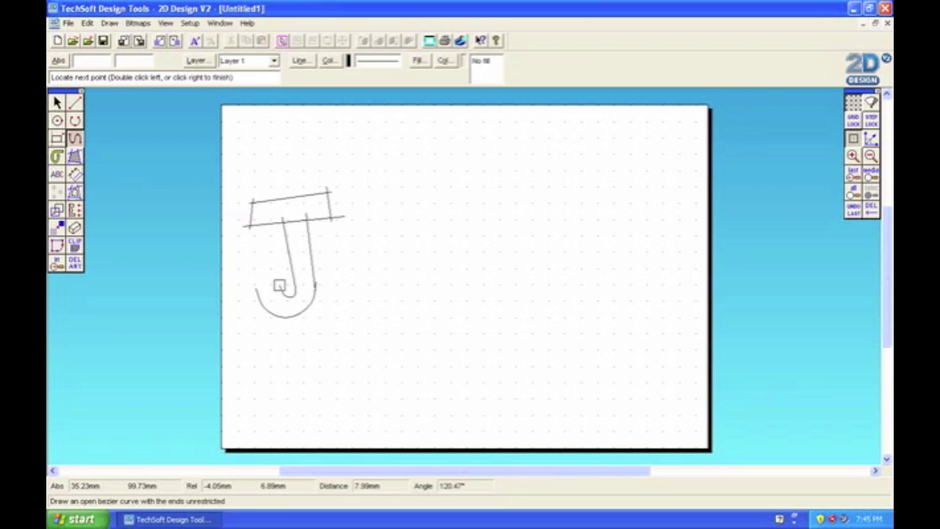
{"action": "double_click", "coordinate": [279, 286]}
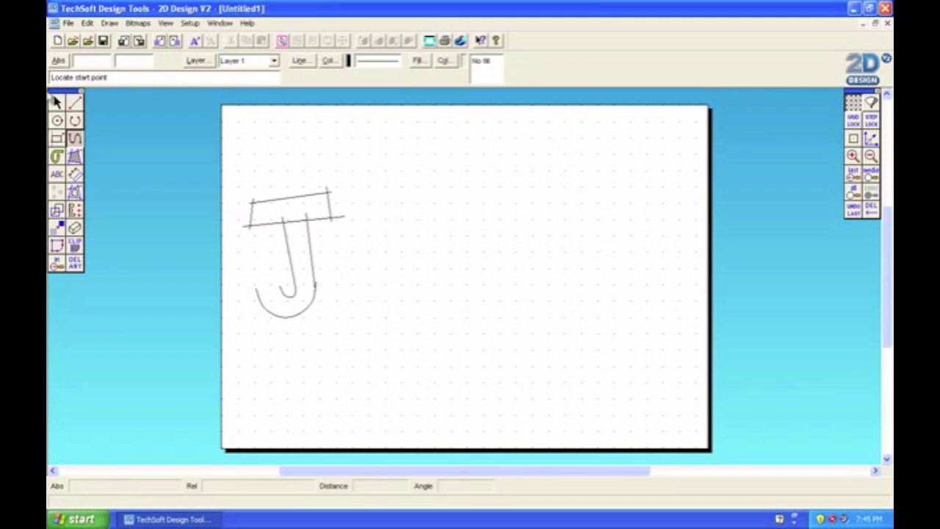
Step: Draw a single line about 26 mm long across the open ends of the two hook curves
{"action": "left_click", "coordinate": [75, 103]}
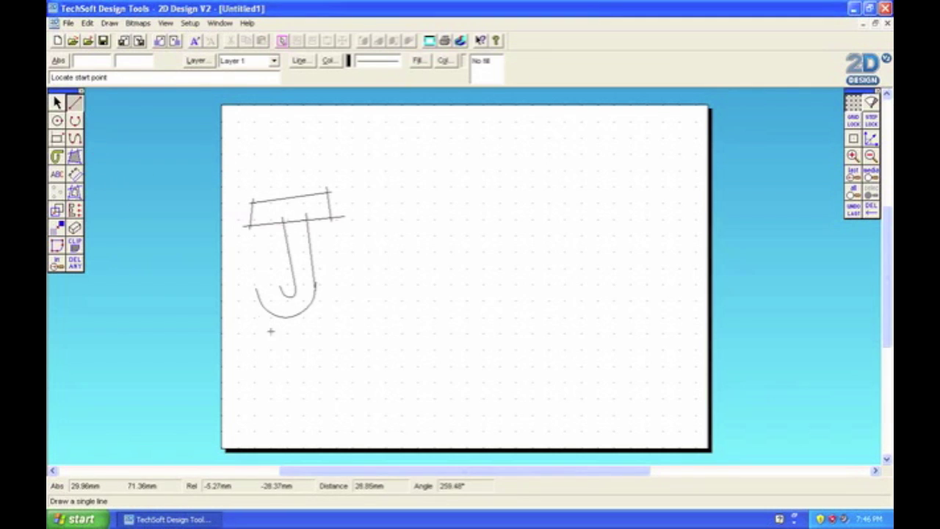
{"action": "left_click", "coordinate": [249, 295]}
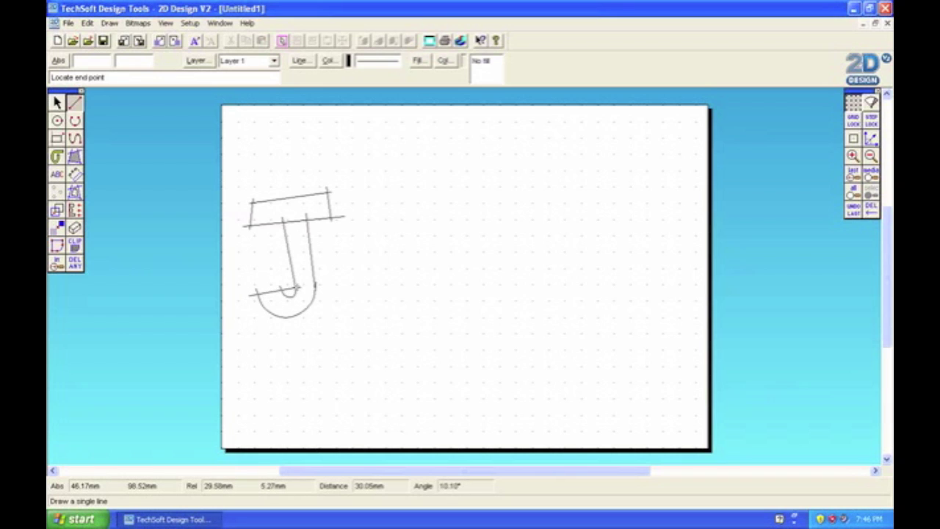
{"action": "left_click", "coordinate": [293, 287]}
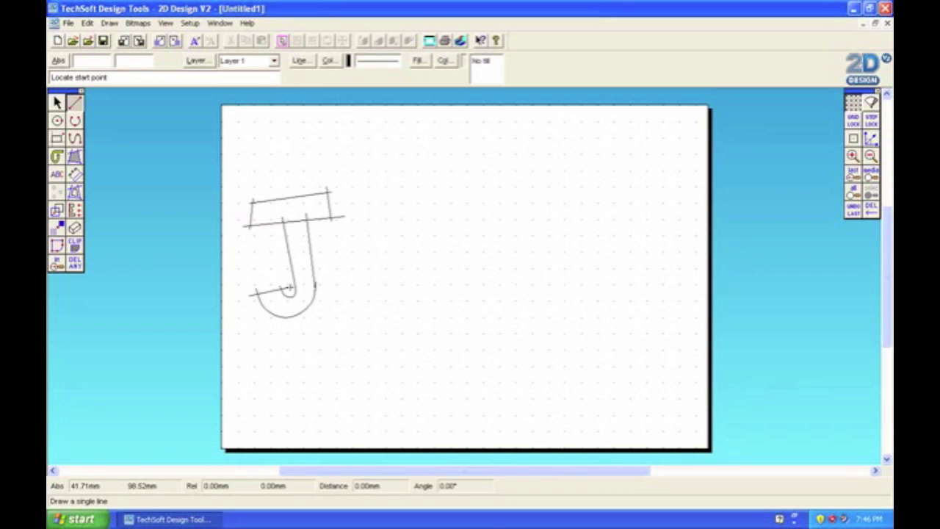
Step: Delete the overhanging line and curve parts around the J's hook, using the delete-between-intersections tool
{"action": "left_click", "coordinate": [77, 266]}
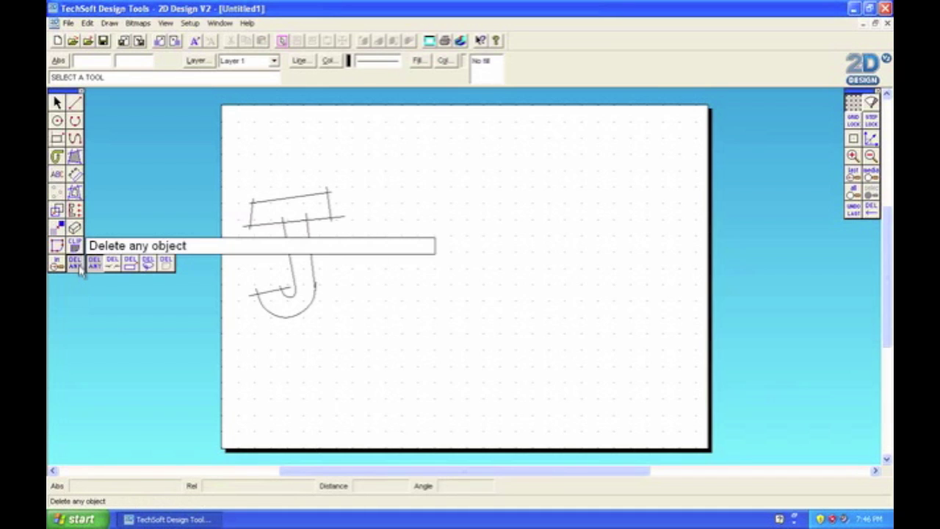
{"action": "left_click", "coordinate": [117, 268]}
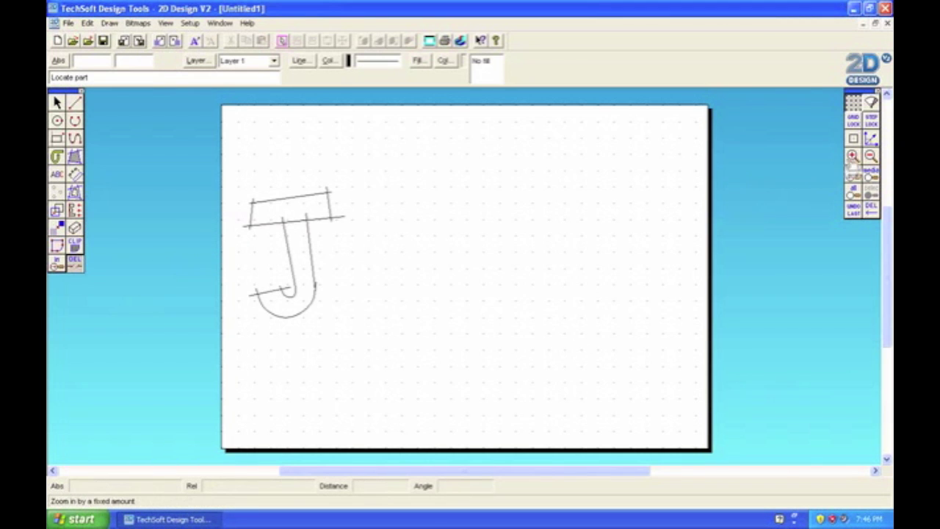
{"action": "left_click", "coordinate": [852, 155]}
{"action": "key", "text": "Left"}
{"action": "key", "text": "Left"}
{"action": "key", "text": "Left"}
{"action": "key", "text": "Left"}
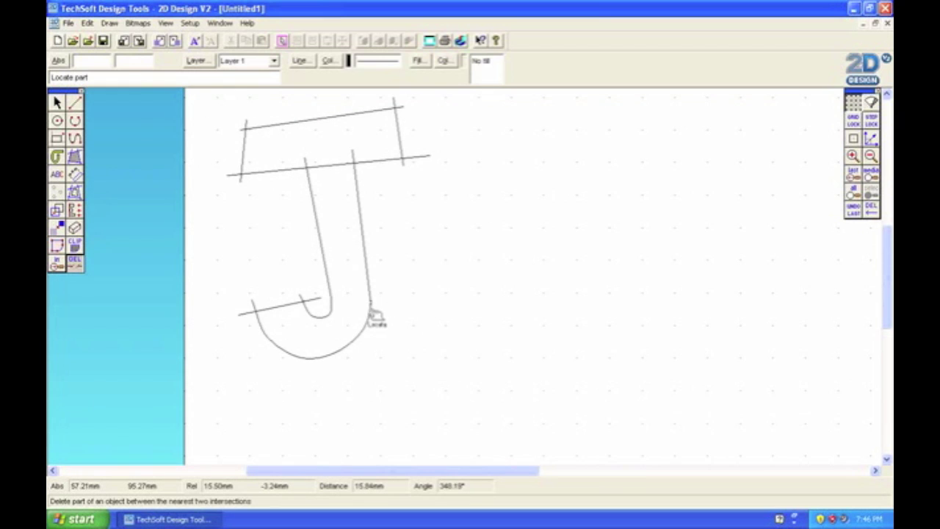
{"action": "left_click", "coordinate": [376, 315]}
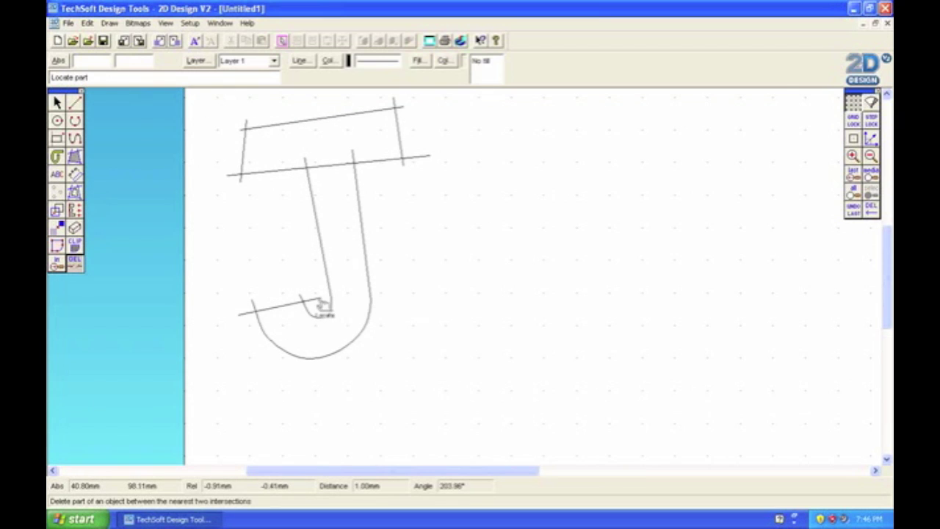
{"action": "left_click", "coordinate": [252, 307]}
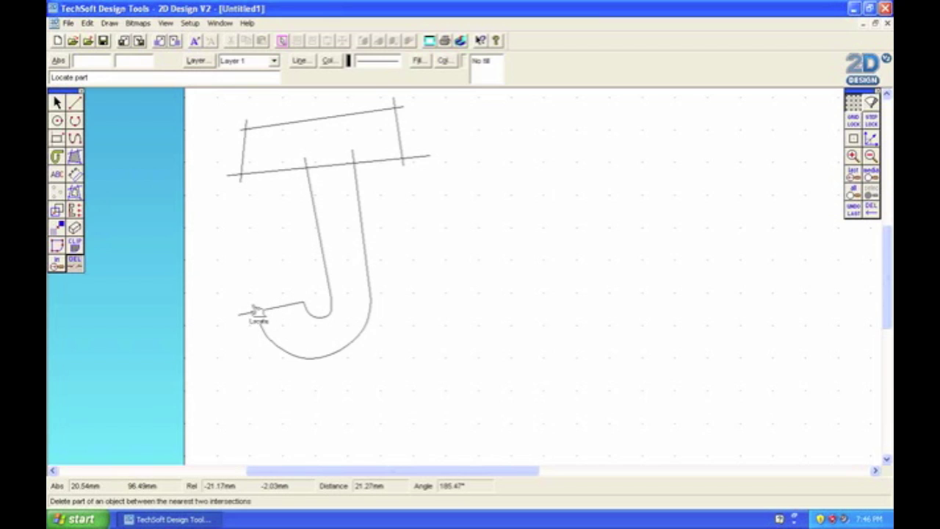
{"action": "left_click", "coordinate": [247, 315]}
Step: Trim the overhanging ends at the J's crossbar corners and stem, and remove the bar edge segment between the stem lines
{"action": "left_click", "coordinate": [244, 182]}
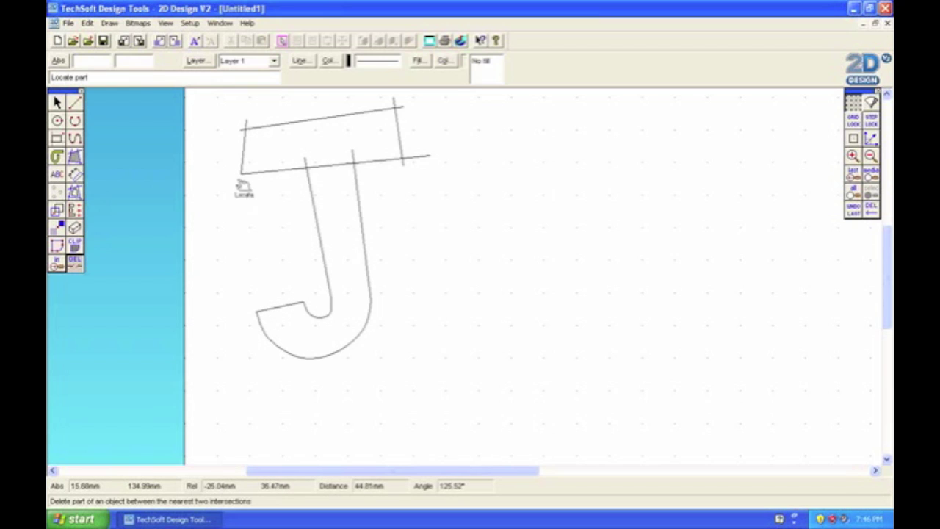
{"action": "left_click", "coordinate": [313, 164]}
{"action": "left_click", "coordinate": [309, 160]}
{"action": "left_click", "coordinate": [353, 156]}
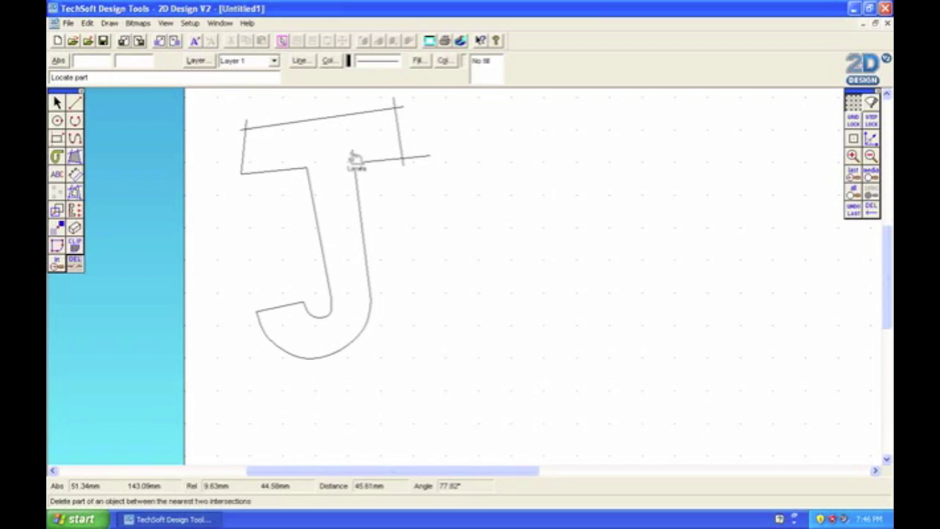
{"action": "left_click", "coordinate": [246, 125]}
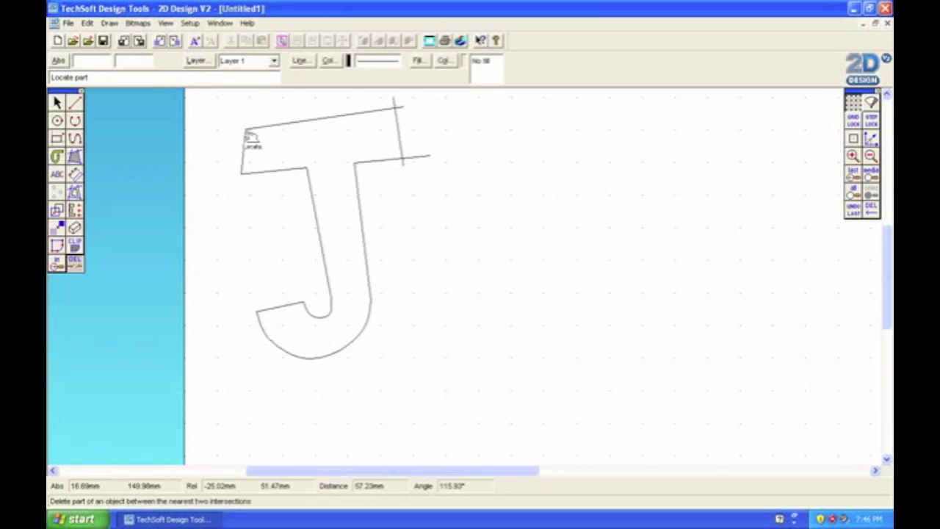
{"action": "left_click", "coordinate": [415, 156]}
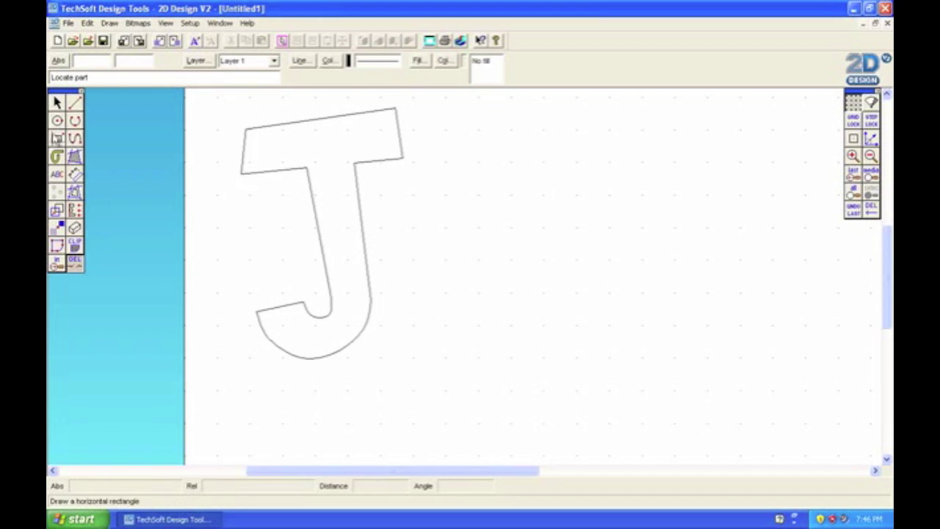
Step: Draw a tall elliptical bezier fitted inside a rectangle, just beside the J's stem, as the outer outline of the letter O
{"action": "left_click", "coordinate": [58, 138]}
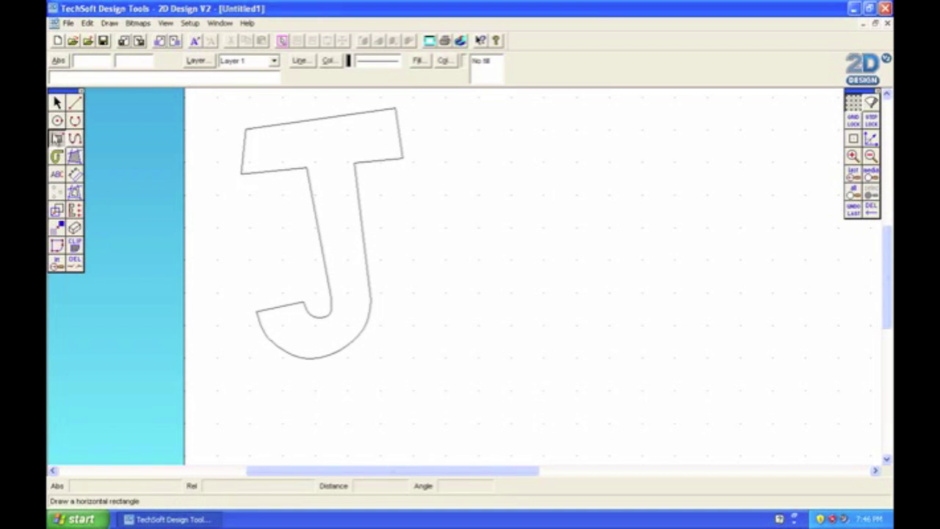
{"action": "left_click_drag", "start_coordinate": [57, 138], "coordinate": [166, 140]}
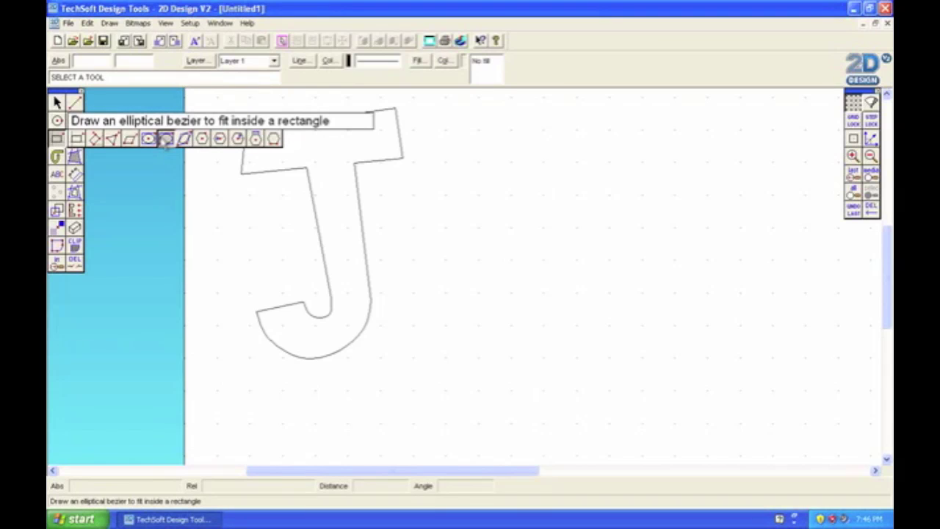
{"action": "left_click_drag", "start_coordinate": [166, 140], "coordinate": [166, 140]}
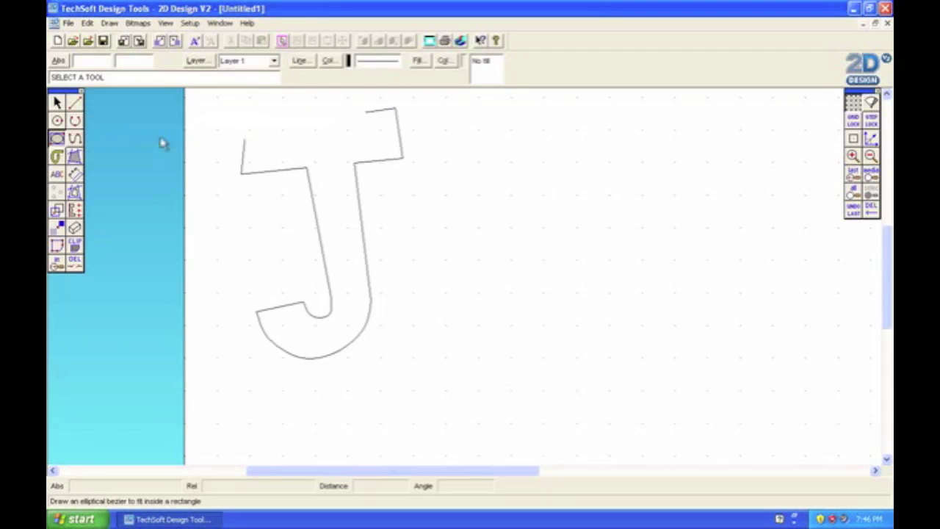
{"action": "left_click", "coordinate": [403, 200]}
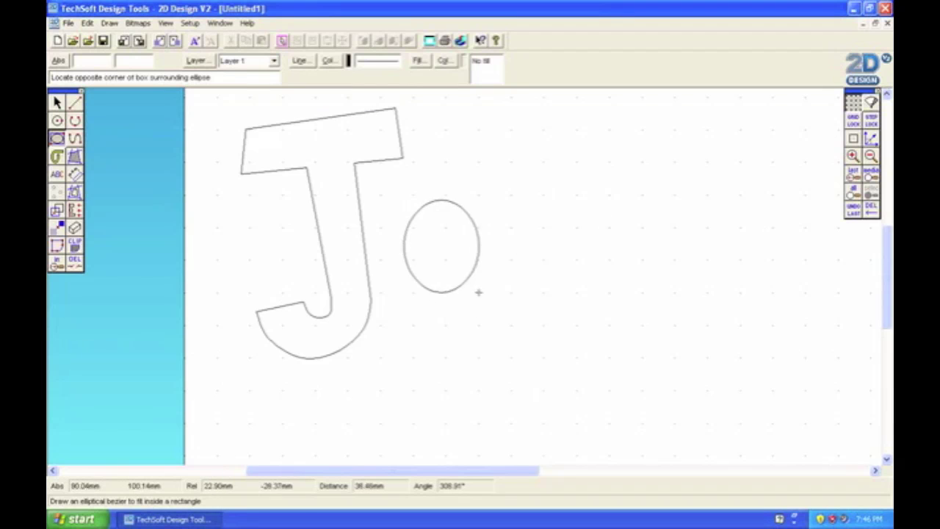
{"action": "left_click", "coordinate": [530, 383]}
Step: Draw a small elliptical bezier about 9 mm wide and 17 mm high inside the O, and move it towards the O's lower right
{"action": "left_click", "coordinate": [435, 251]}
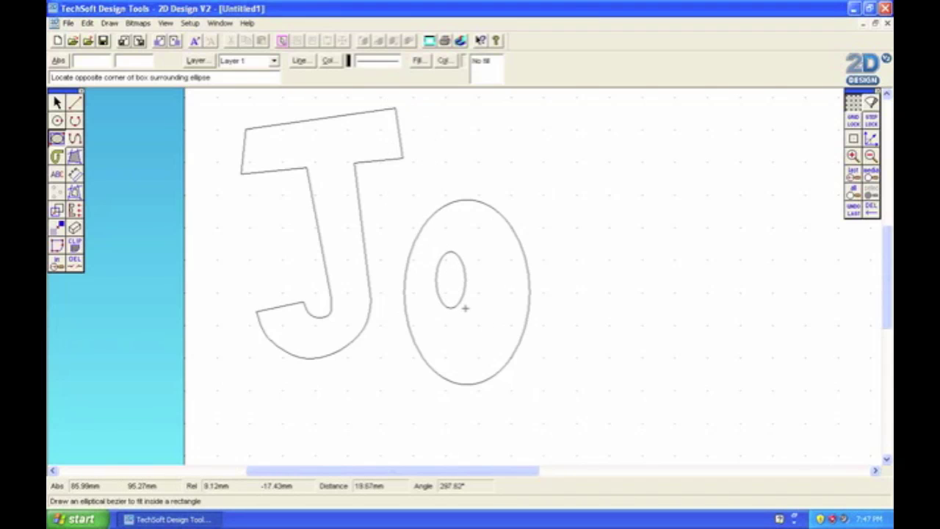
{"action": "left_click", "coordinate": [465, 308]}
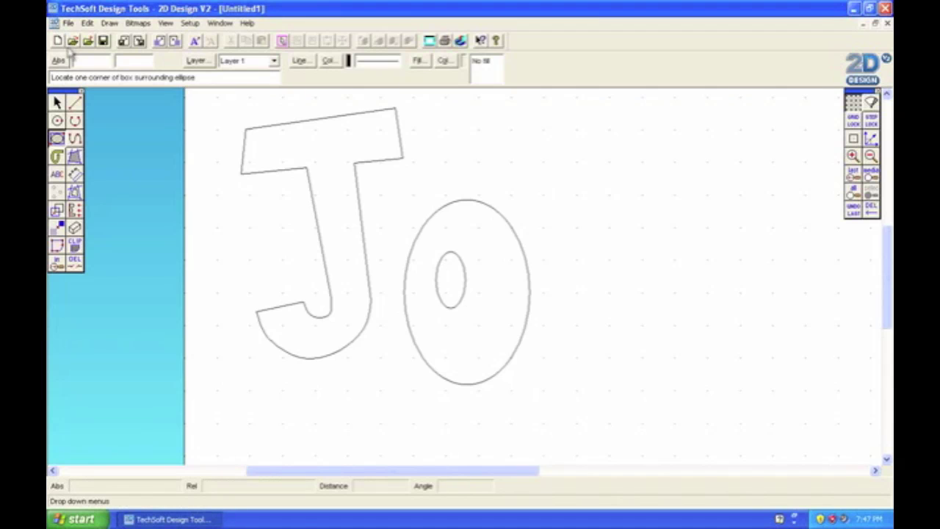
{"action": "left_click", "coordinate": [57, 105]}
{"action": "left_click", "coordinate": [450, 290]}
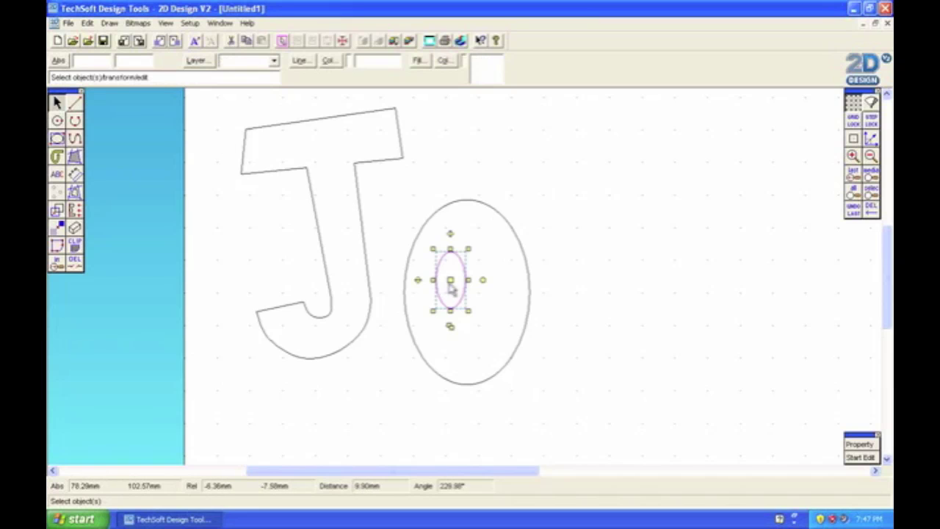
{"action": "left_click_drag", "start_coordinate": [451, 280], "coordinate": [483, 309]}
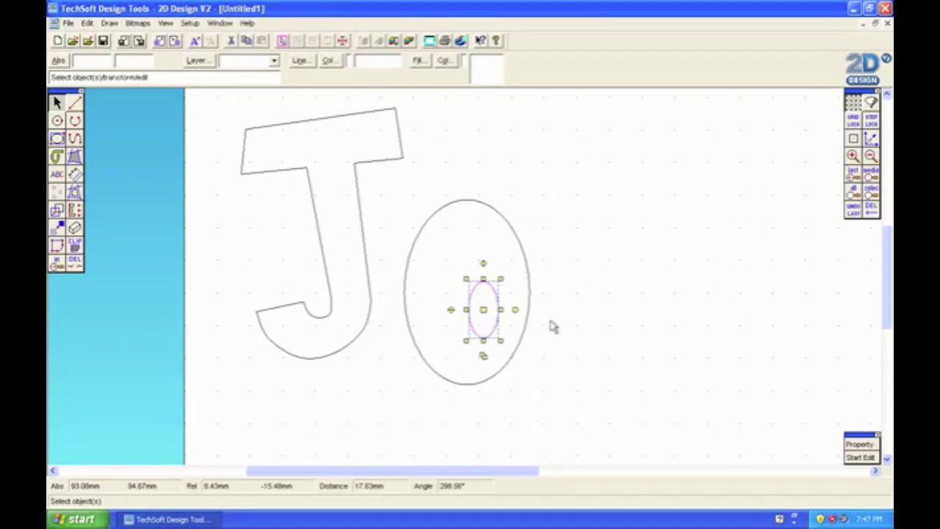
{"action": "left_click", "coordinate": [588, 340]}
Step: Draw two short slanted single lines right of the O as the S's lower-left and upper-right ends, the upper about 17 mm long
{"action": "left_click", "coordinate": [75, 103]}
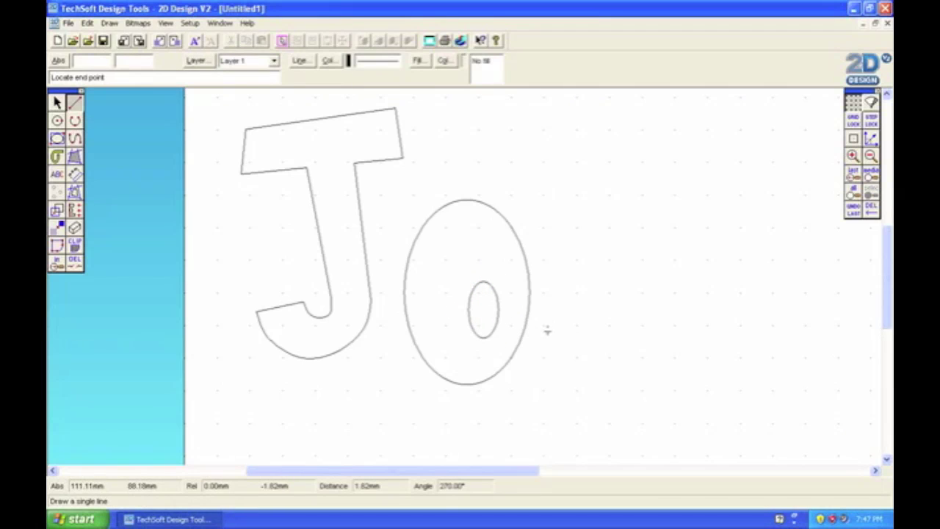
{"action": "left_click", "coordinate": [561, 365]}
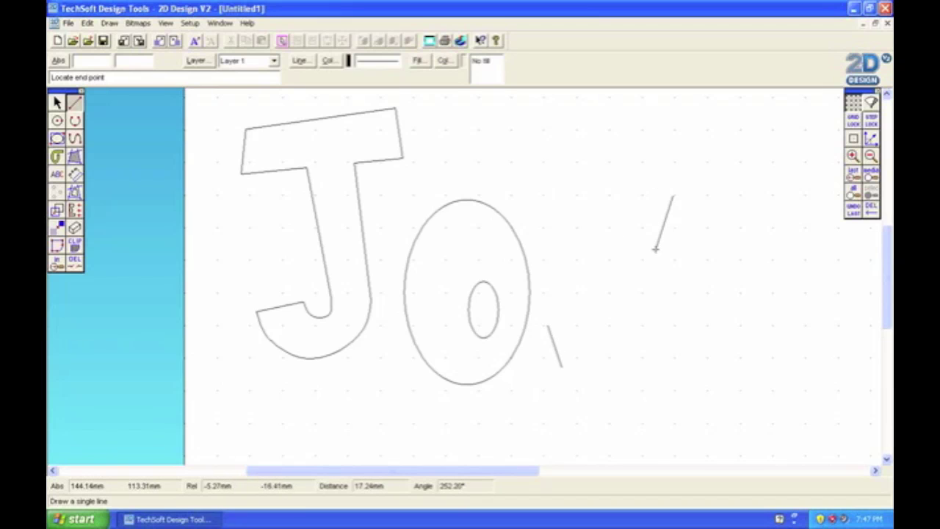
Step: With attach on, draw an open bezier curve from the upper slanted line's lower end through an S bend to the lower slanted line's bottom end
{"action": "left_click", "coordinate": [75, 138]}
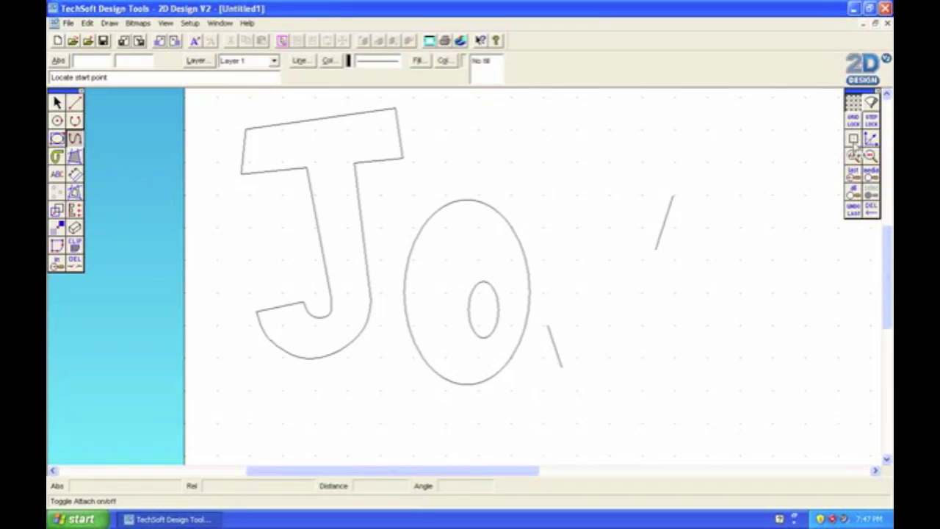
{"action": "left_click", "coordinate": [853, 141]}
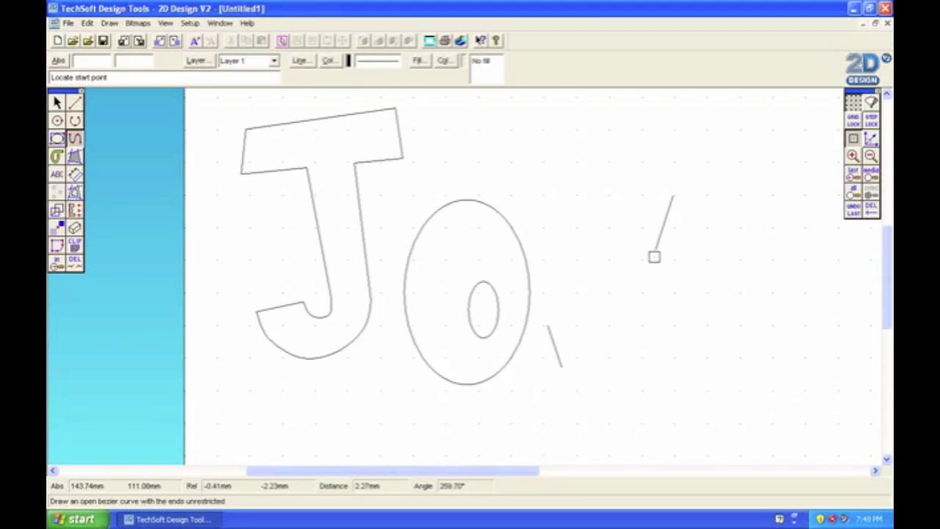
{"action": "left_click", "coordinate": [626, 242]}
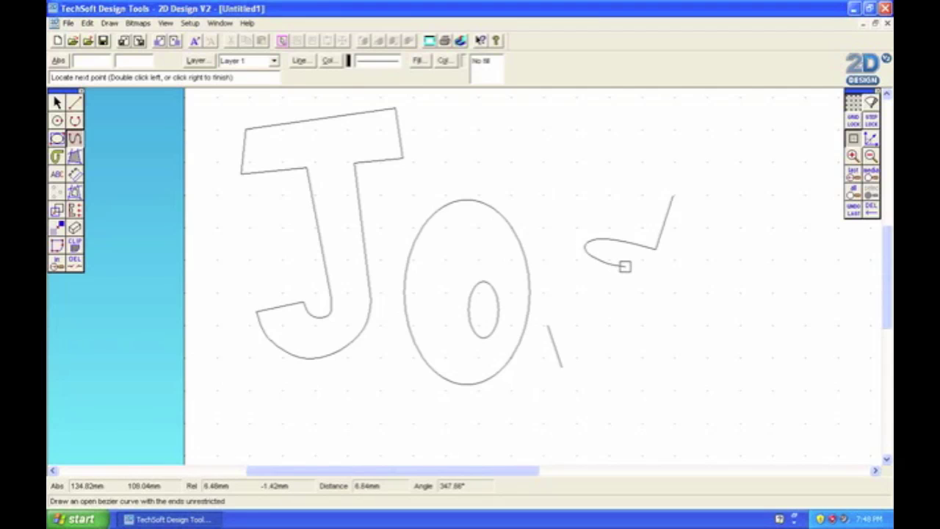
{"action": "left_click", "coordinate": [635, 266]}
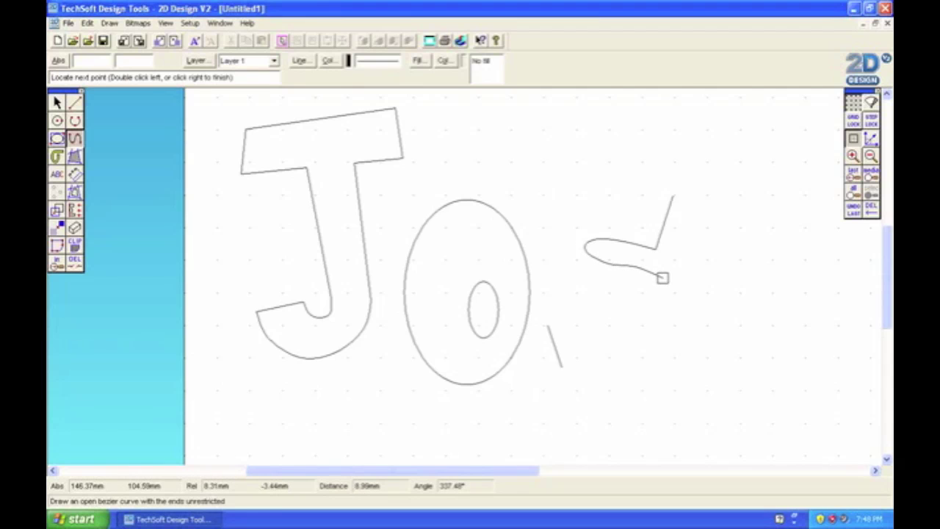
{"action": "left_click", "coordinate": [662, 279]}
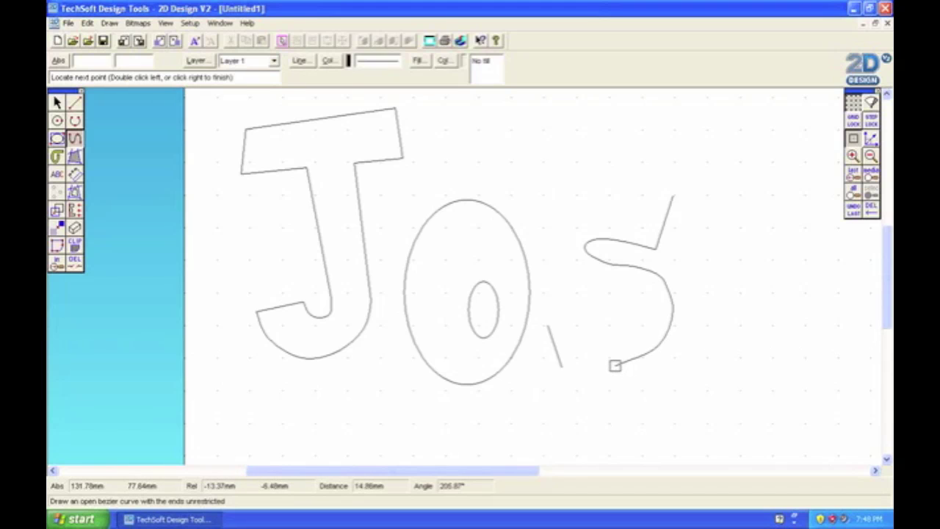
{"action": "left_click", "coordinate": [605, 364]}
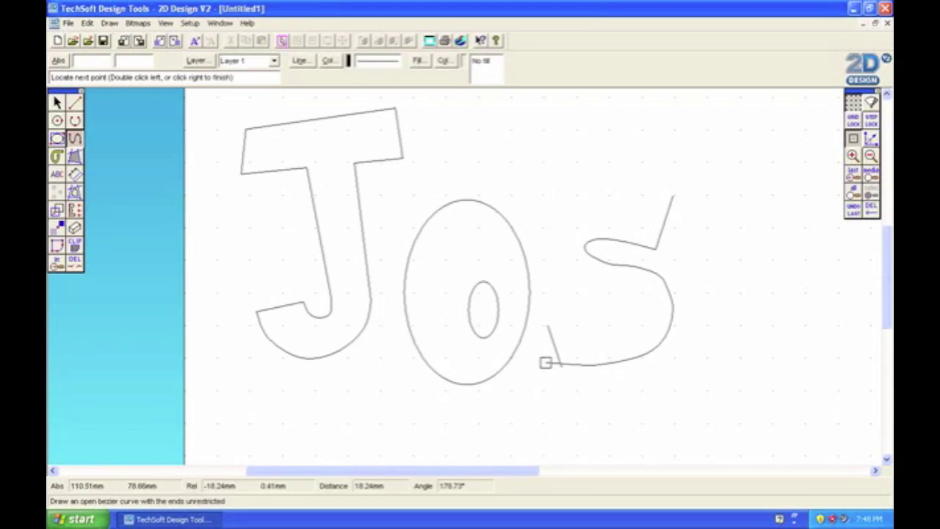
{"action": "left_click", "coordinate": [560, 368]}
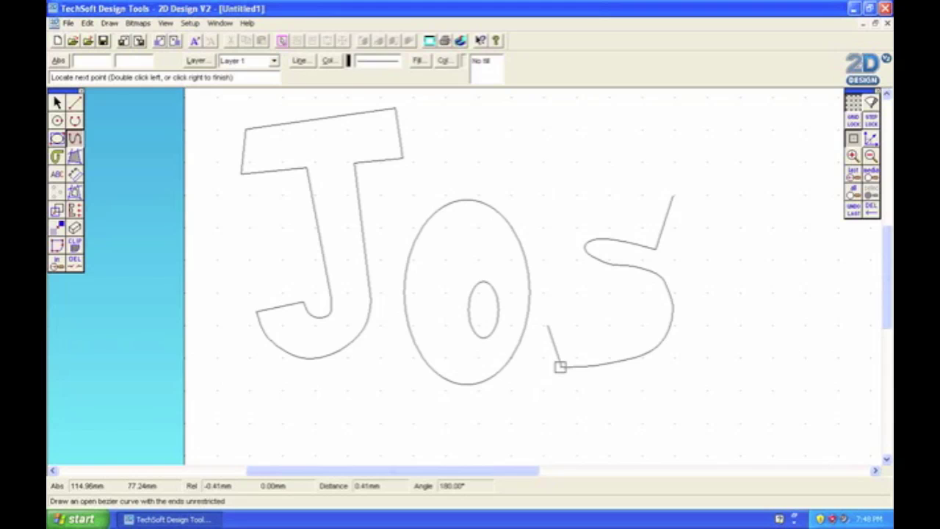
{"action": "double_click", "coordinate": [560, 368]}
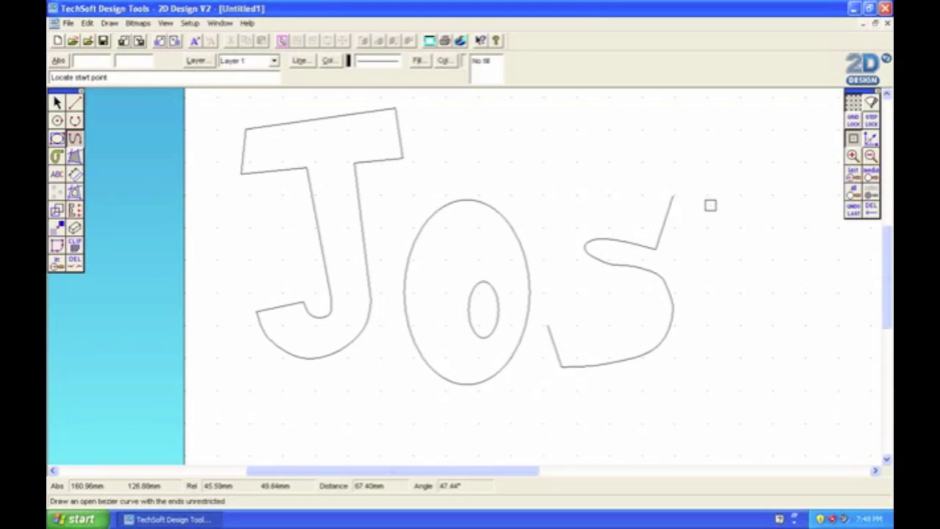
Step: Draw an open bezier curve from the upper slanted line's top end around the S's outer side to the lower slanted line's top end
{"action": "left_click", "coordinate": [672, 196]}
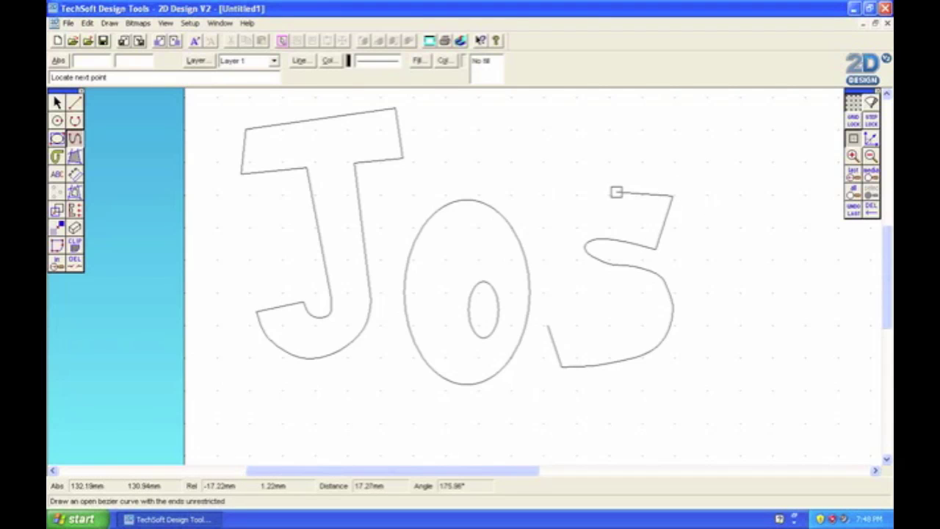
{"action": "left_click", "coordinate": [612, 195]}
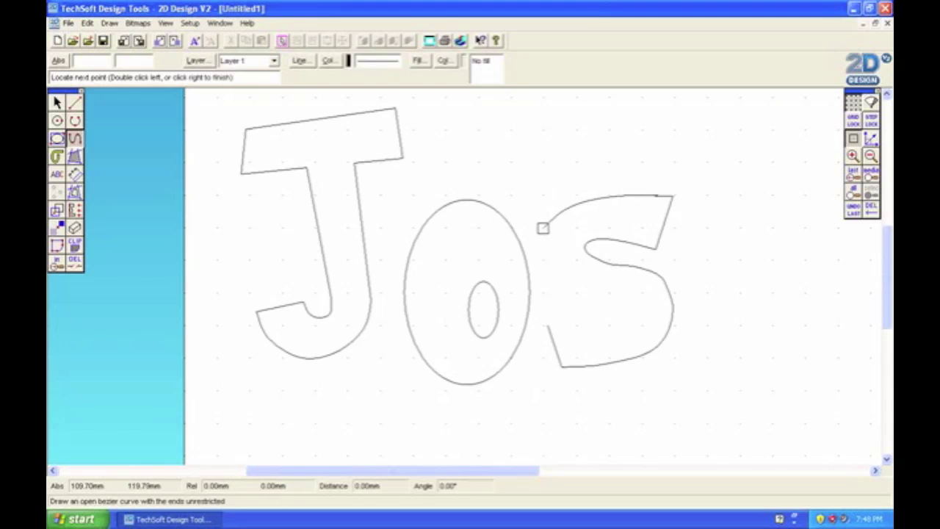
{"action": "left_click", "coordinate": [538, 253]}
{"action": "left_click", "coordinate": [613, 314]}
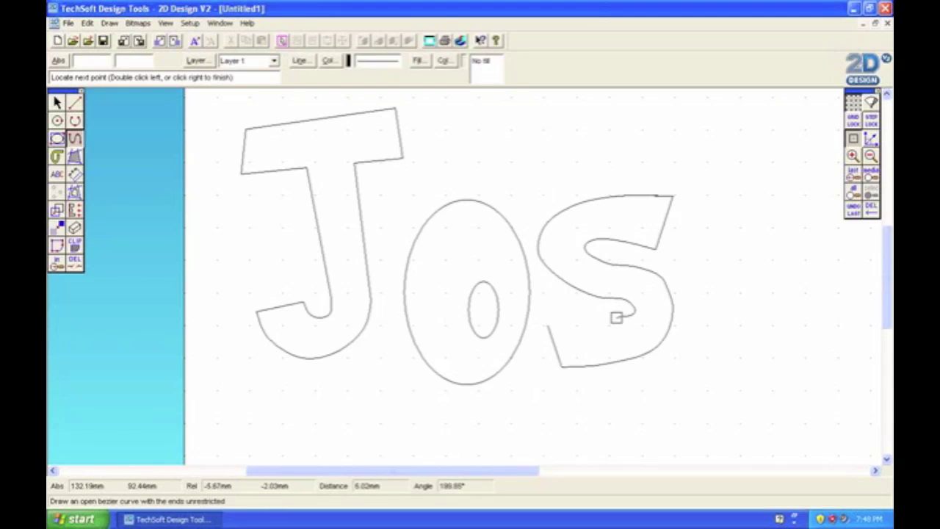
{"action": "left_click", "coordinate": [547, 325]}
{"action": "right_click", "coordinate": [538, 305]}
Step: Draw connected lines for the h's tall stem beside the S, leaving its inner side open where the arch joins
{"action": "left_click", "coordinate": [74, 102]}
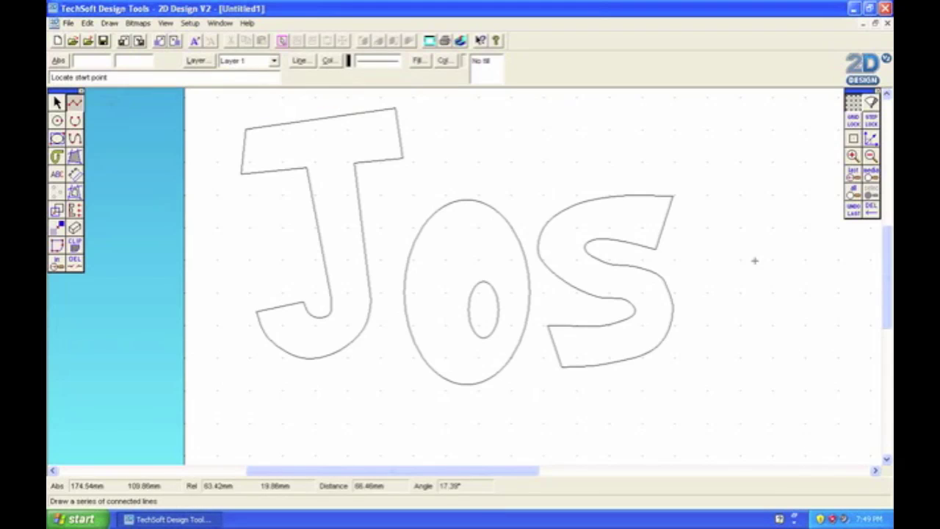
{"action": "left_click", "coordinate": [753, 279]}
{"action": "left_click", "coordinate": [763, 155]}
{"action": "left_click", "coordinate": [712, 155]}
{"action": "left_click", "coordinate": [726, 361]}
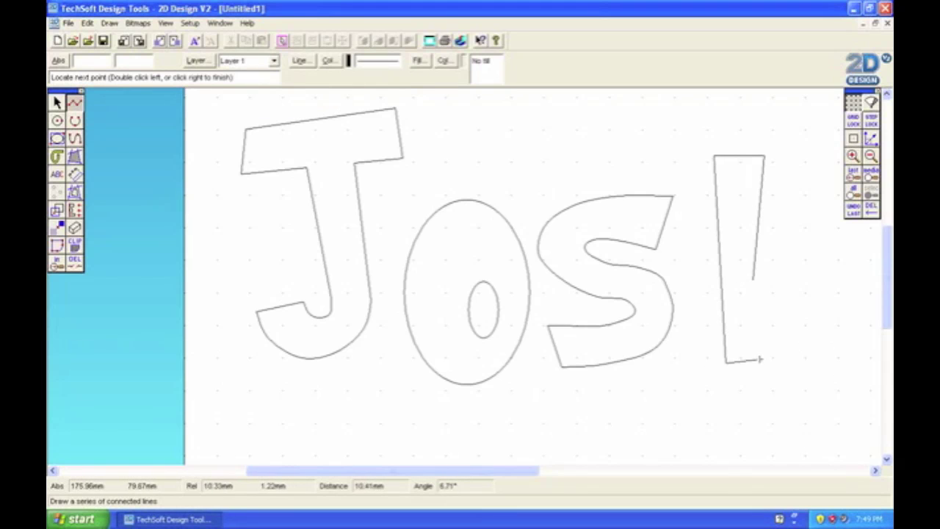
{"action": "double_click", "coordinate": [753, 312]}
Step: Draw connected lines for the h's short right leg, leaving the leg open at its upper end
{"action": "left_click", "coordinate": [788, 313]}
{"action": "left_click", "coordinate": [785, 361]}
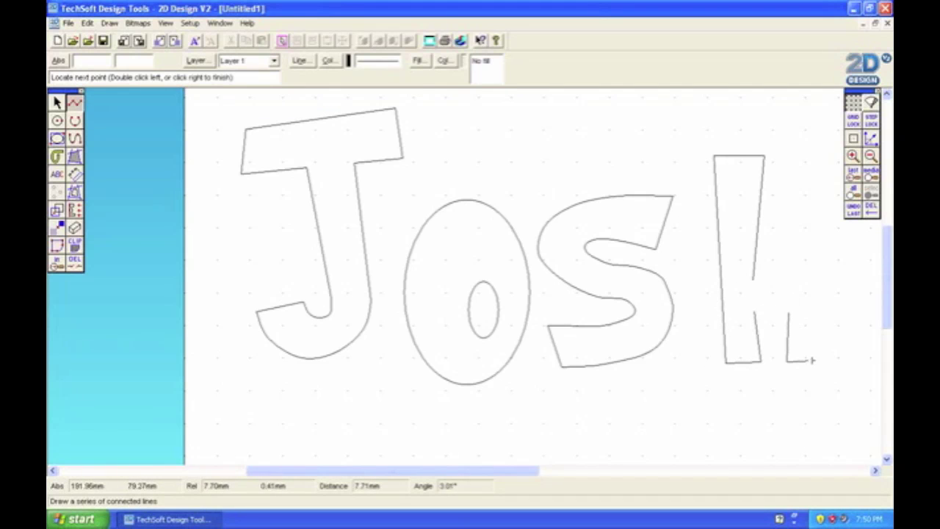
{"action": "left_click", "coordinate": [813, 362]}
{"action": "right_click", "coordinate": [830, 273]}
Step: With attach on, draw open bezier curves for the h's outer and inner arches, joining the stem to the right leg
{"action": "left_click", "coordinate": [853, 138]}
{"action": "left_click", "coordinate": [74, 138]}
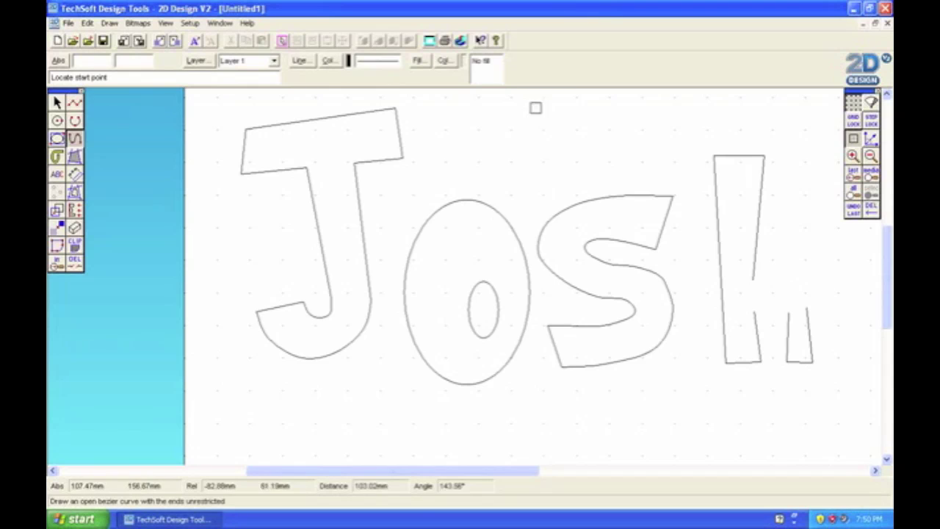
{"action": "left_click", "coordinate": [753, 279]}
{"action": "double_click", "coordinate": [813, 361]}
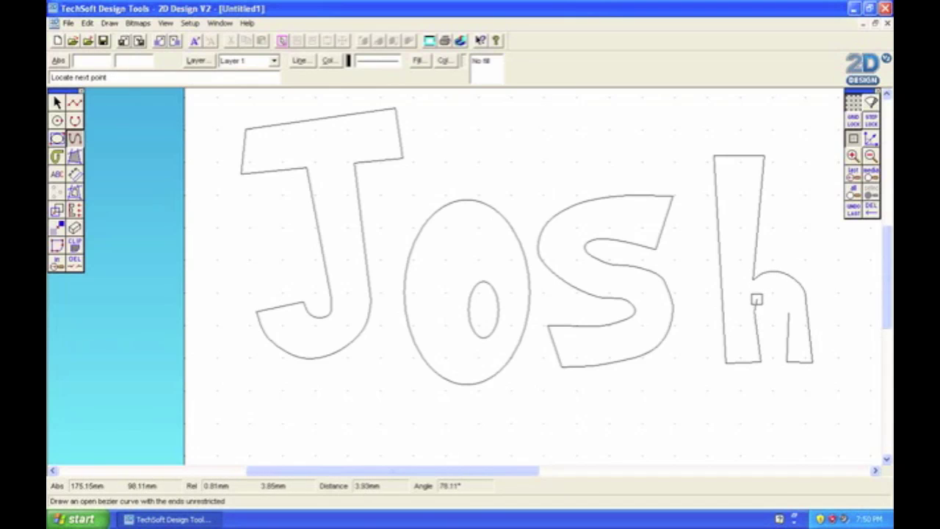
{"action": "left_click", "coordinate": [753, 312]}
{"action": "double_click", "coordinate": [788, 313]}
Step: Group all lines and curves of the letter J into one object
{"action": "left_click", "coordinate": [58, 102]}
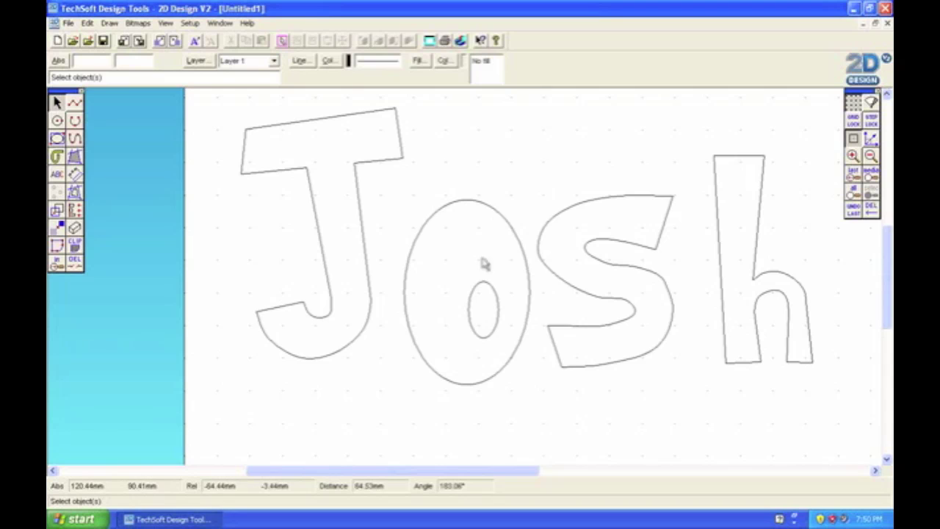
{"action": "left_click_drag", "start_coordinate": [207, 109], "coordinate": [415, 424]}
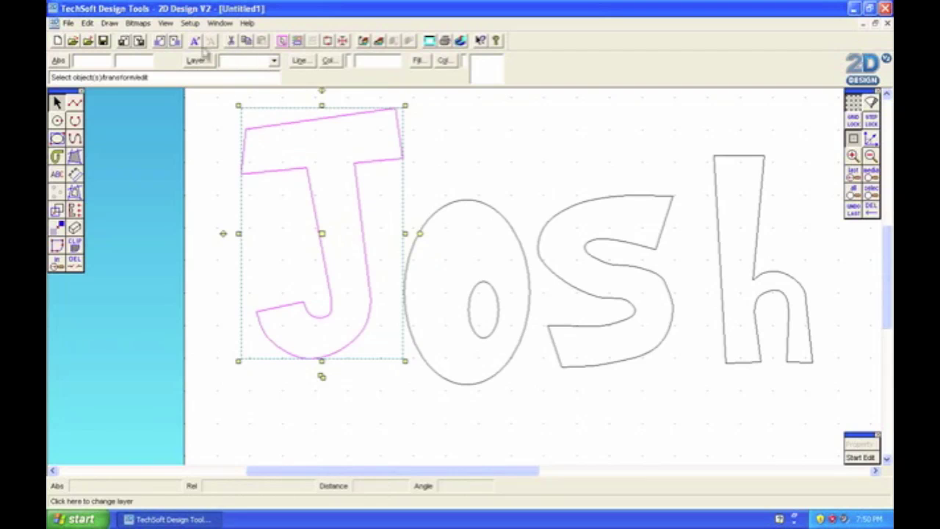
{"action": "left_click", "coordinate": [87, 22]}
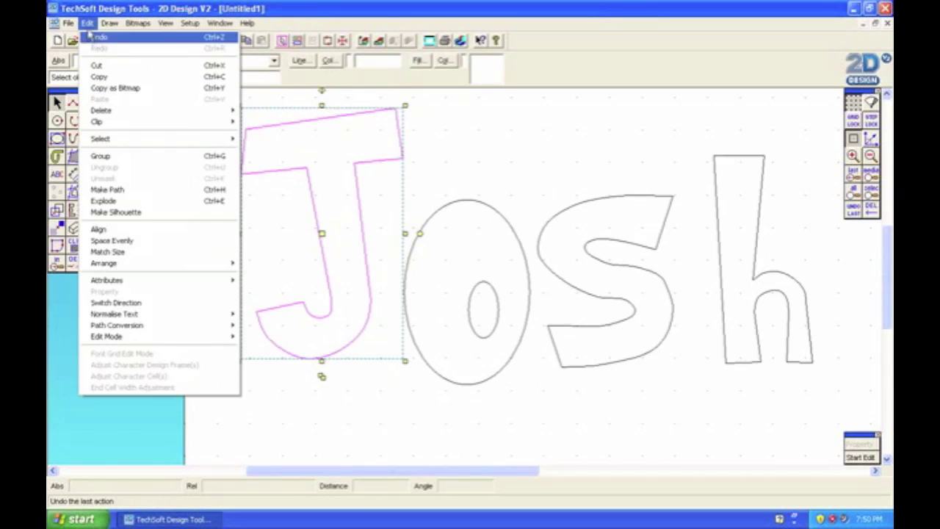
{"action": "left_click", "coordinate": [103, 156]}
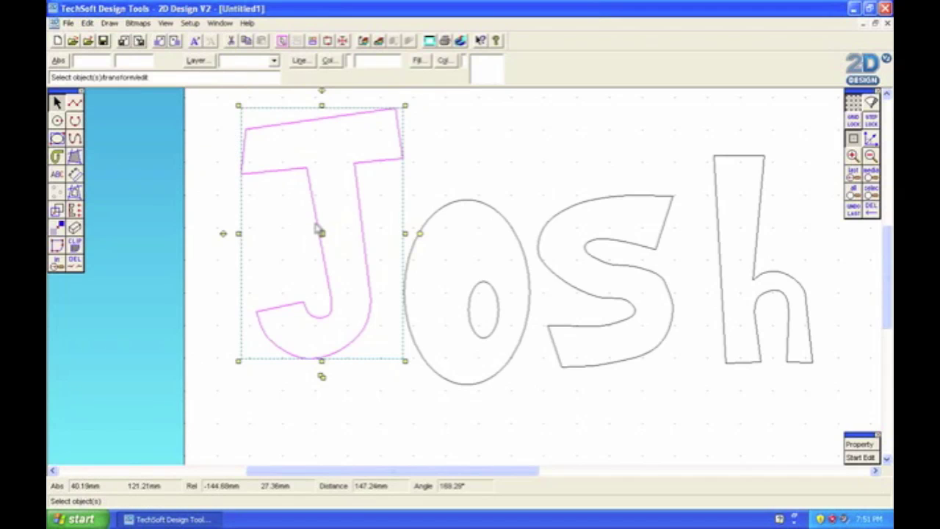
Step: Group the O's outer and inner ellipses into one object, and check the group by selecting it from either outline
{"action": "left_click_drag", "start_coordinate": [394, 184], "coordinate": [540, 434]}
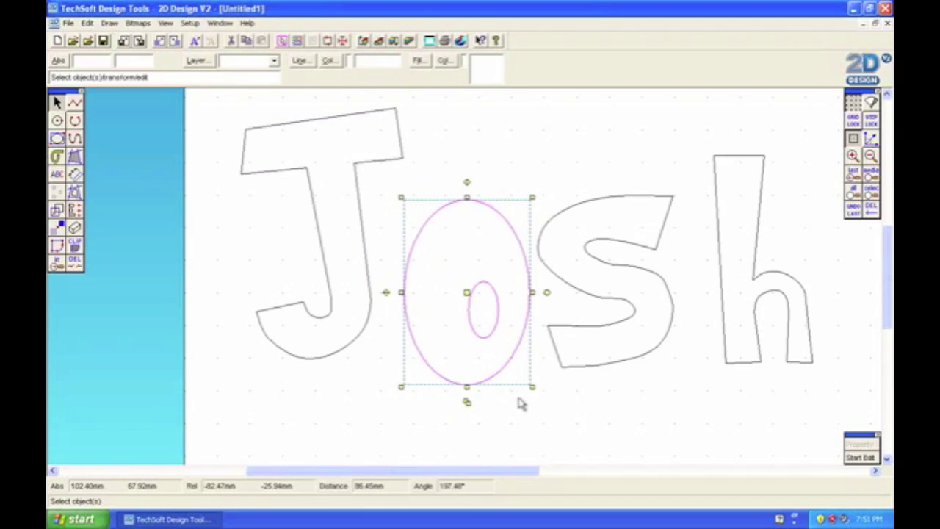
{"action": "left_click", "coordinate": [493, 334]}
{"action": "left_click", "coordinate": [405, 304]}
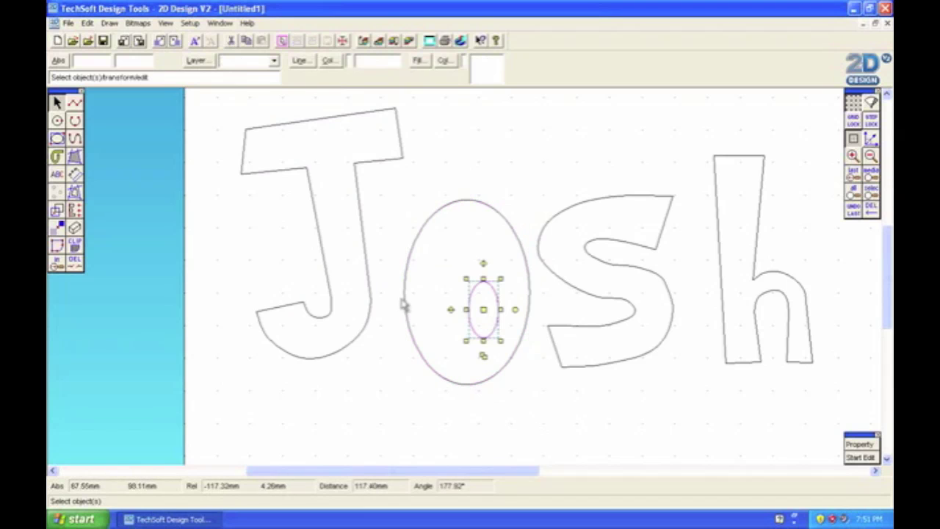
{"action": "left_click", "coordinate": [474, 332]}
{"action": "left_click_drag", "start_coordinate": [379, 171], "coordinate": [537, 444]}
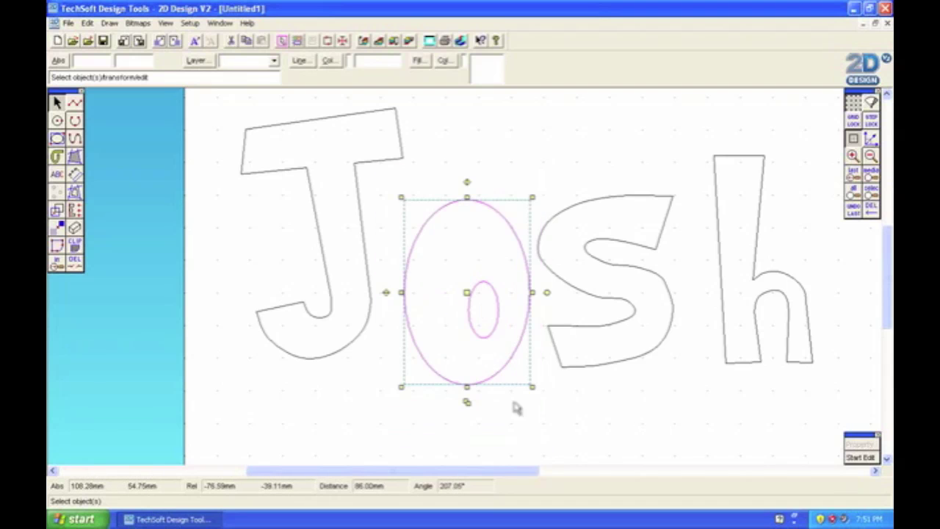
{"action": "left_click", "coordinate": [87, 23]}
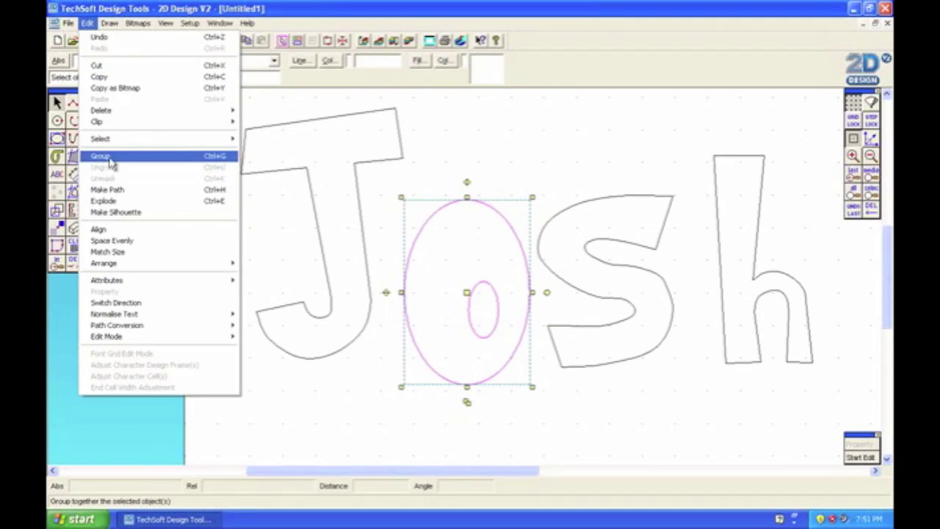
{"action": "left_click", "coordinate": [110, 159]}
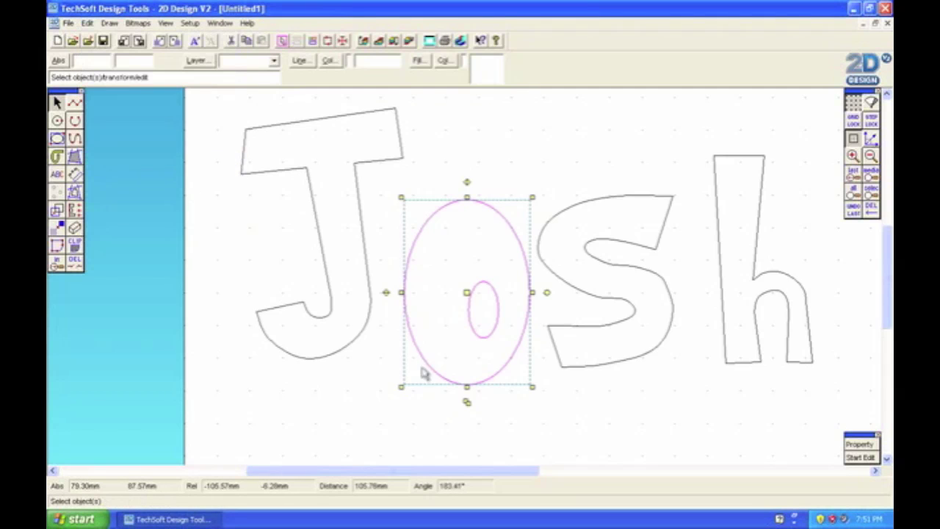
{"action": "left_click", "coordinate": [473, 315]}
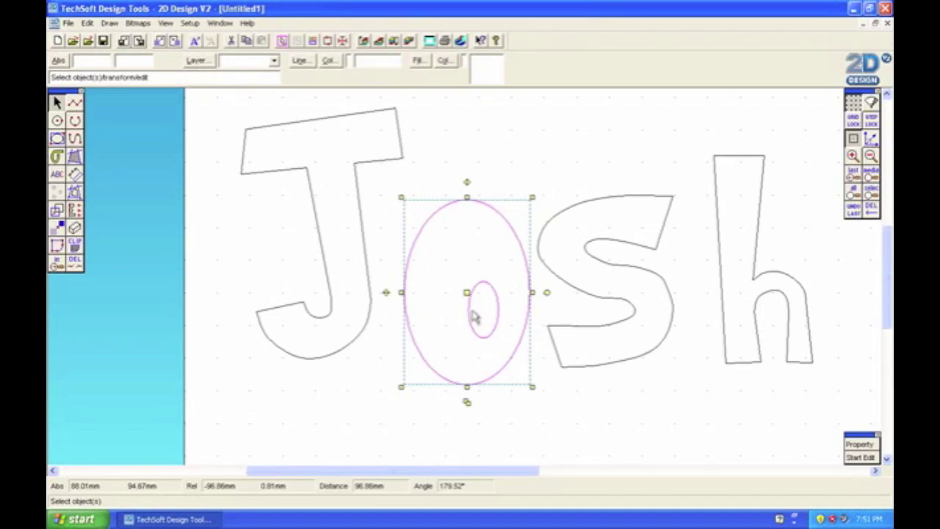
{"action": "left_click", "coordinate": [587, 435]}
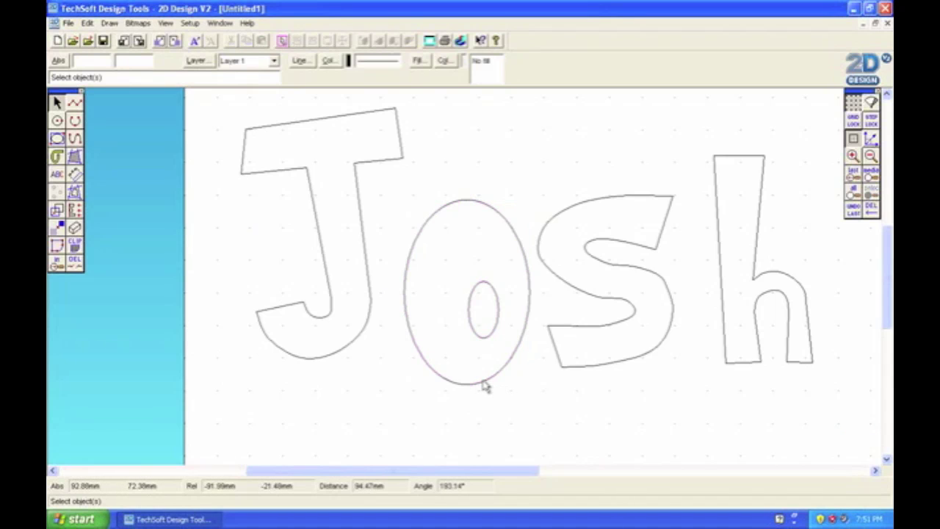
{"action": "left_click", "coordinate": [485, 385]}
{"action": "left_click", "coordinate": [570, 413]}
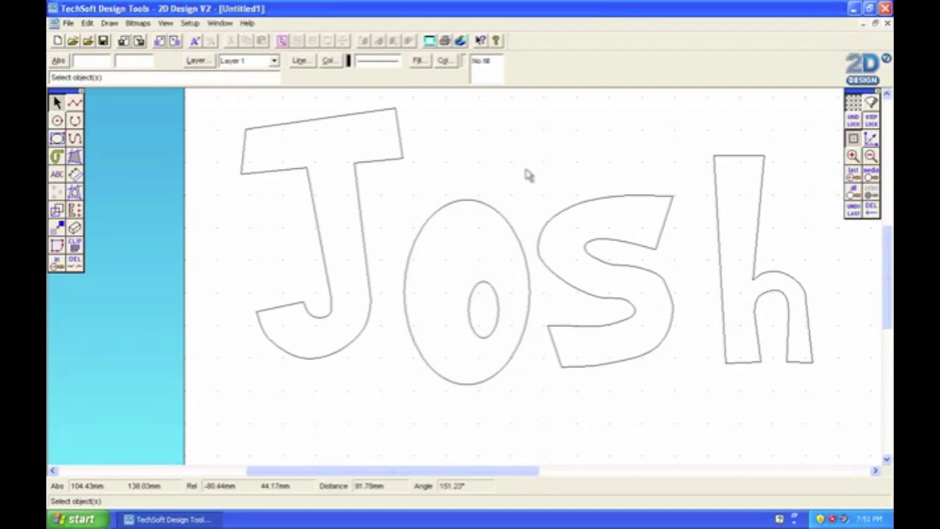
Step: Group all lines and bezier curves of the letter S into one object
{"action": "left_click_drag", "start_coordinate": [525, 168], "coordinate": [600, 213]}
{"action": "left_click", "coordinate": [611, 247]}
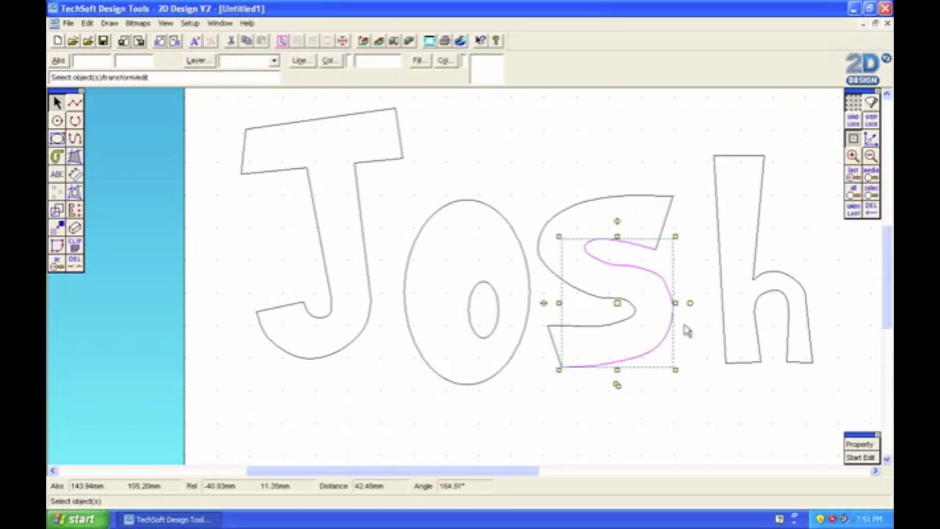
{"action": "left_click_drag", "start_coordinate": [521, 158], "coordinate": [708, 443]}
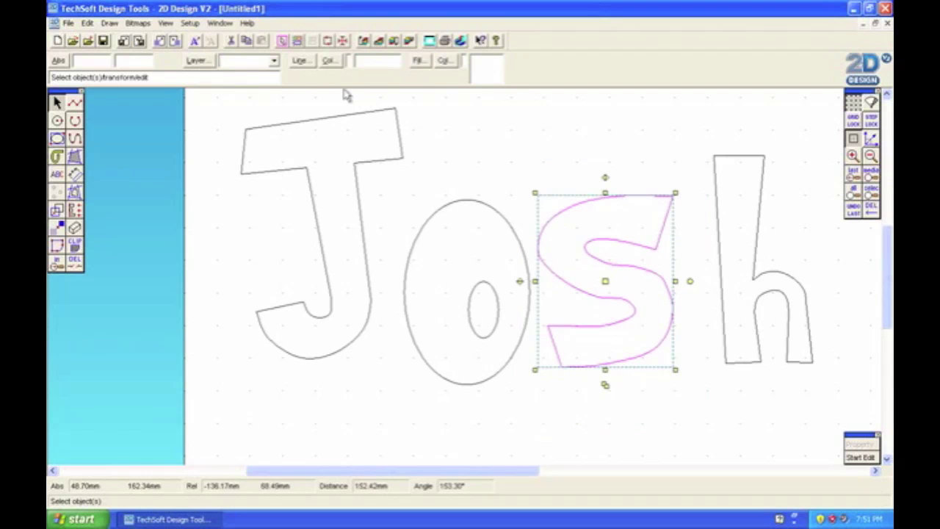
{"action": "left_click", "coordinate": [88, 24]}
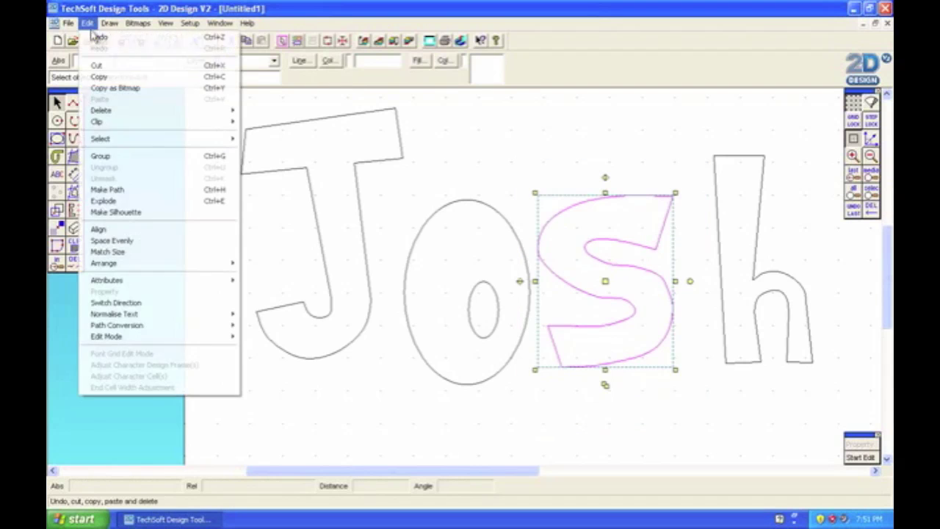
{"action": "left_click", "coordinate": [124, 160]}
Step: Group all lines and arch curves of the letter h into one object
{"action": "left_click_drag", "start_coordinate": [703, 144], "coordinate": [840, 390]}
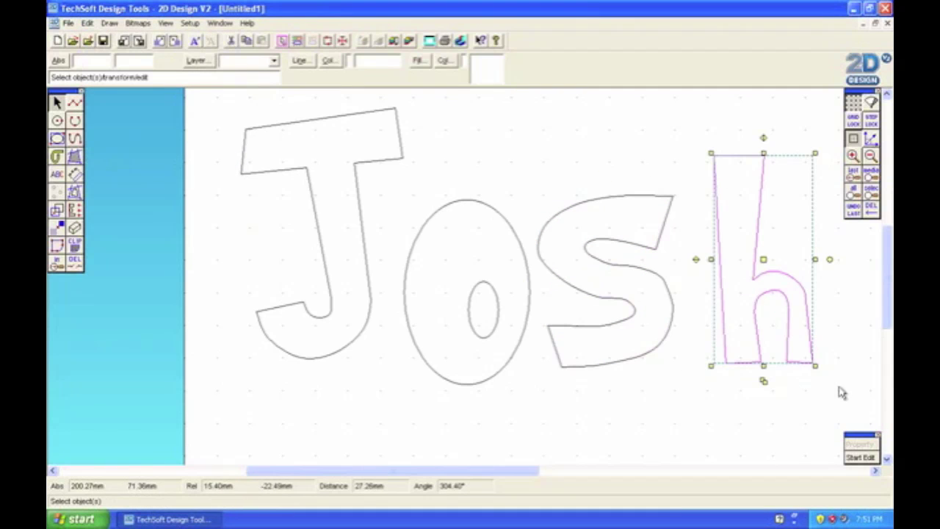
{"action": "left_click", "coordinate": [88, 24]}
{"action": "left_click", "coordinate": [114, 159]}
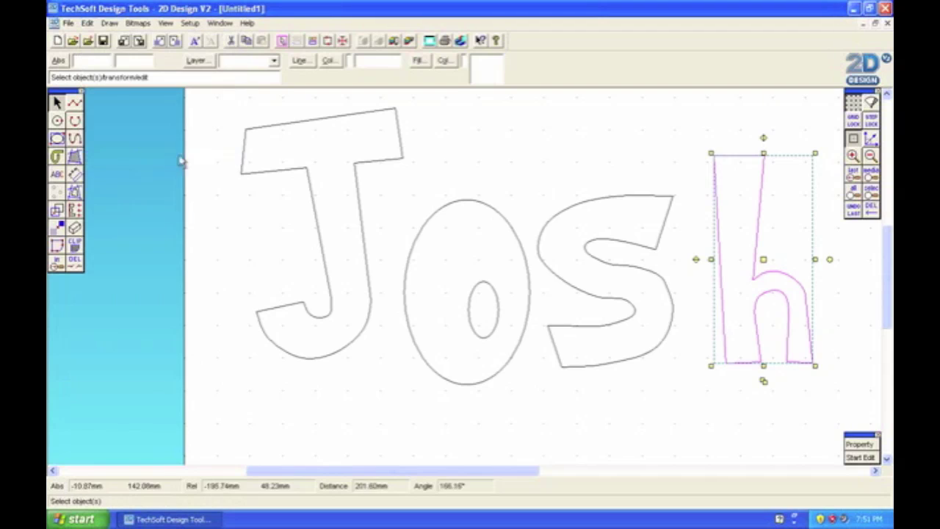
Step: Move the grouped O towards the J so that it overlaps the right edge of the J's stem
{"action": "left_click", "coordinate": [421, 236]}
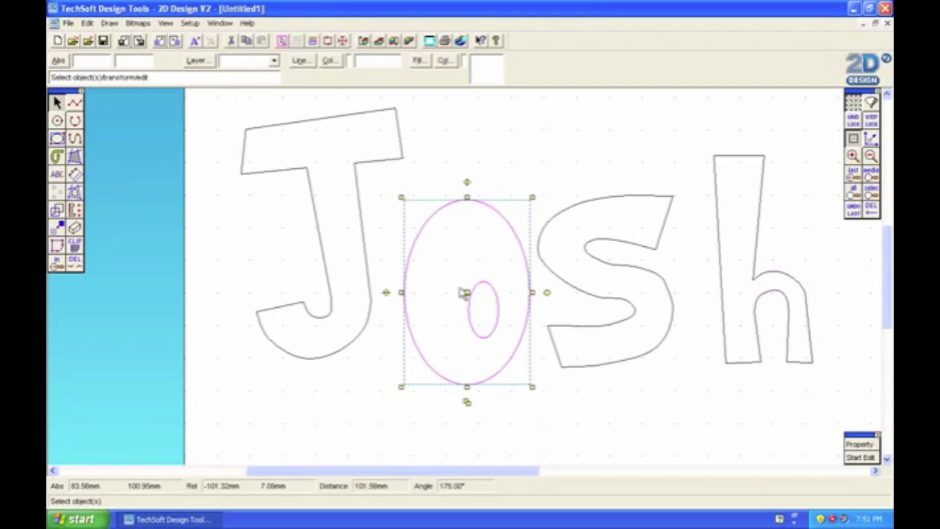
{"action": "left_click_drag", "start_coordinate": [467, 292], "coordinate": [401, 278]}
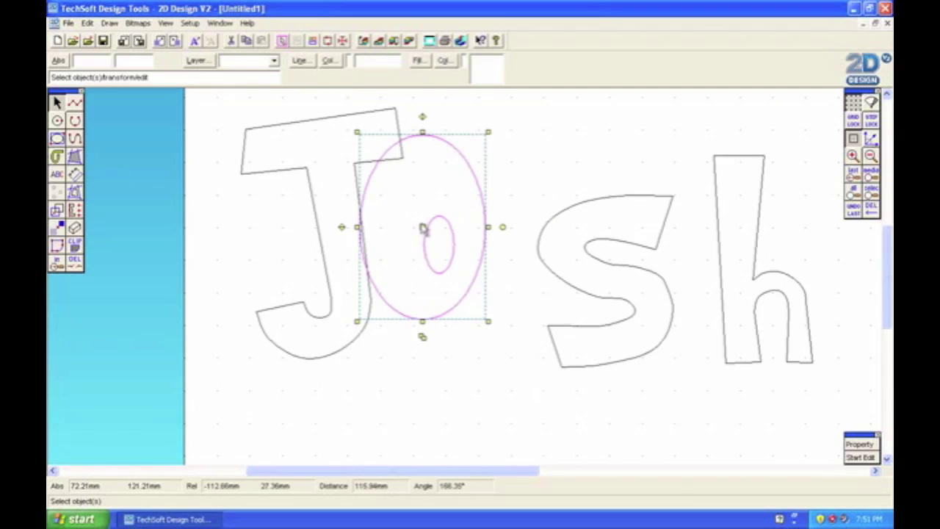
{"action": "left_click_drag", "start_coordinate": [423, 227], "coordinate": [406, 261]}
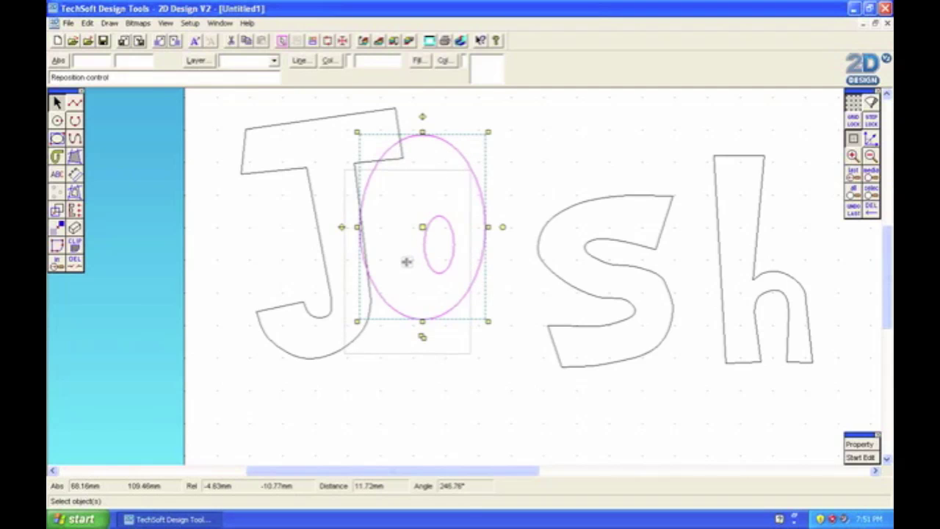
Step: Move the S so that it overlaps the O's right side, and the h so that its stem overlaps the S
{"action": "left_click", "coordinate": [546, 224]}
{"action": "left_click_drag", "start_coordinate": [606, 281], "coordinate": [501, 264]}
{"action": "left_click", "coordinate": [727, 176]}
{"action": "left_click_drag", "start_coordinate": [764, 259], "coordinate": [592, 245]}
{"action": "left_click", "coordinate": [756, 277]}
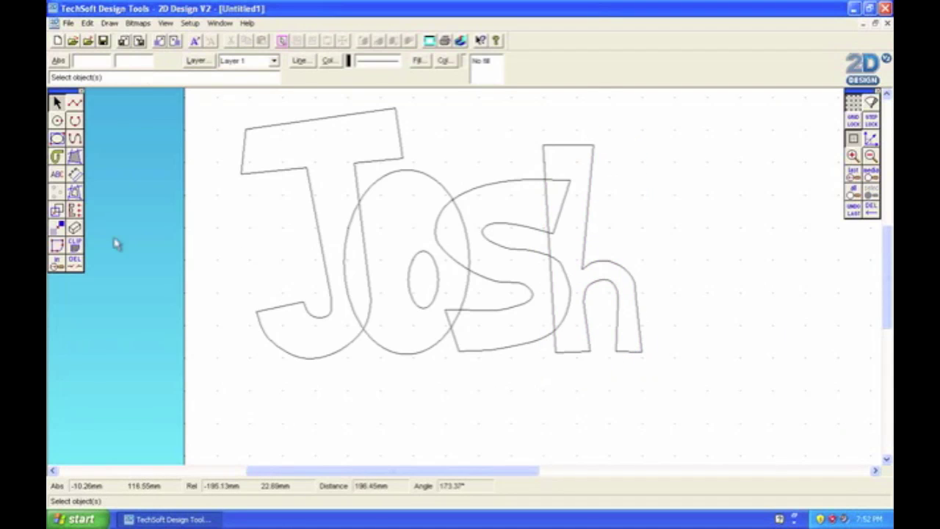
Step: Delete the overlapping parts between intersections: the J's lines inside the O, the O's inside the S, and the S's inside the h's stem
{"action": "left_click", "coordinate": [74, 265]}
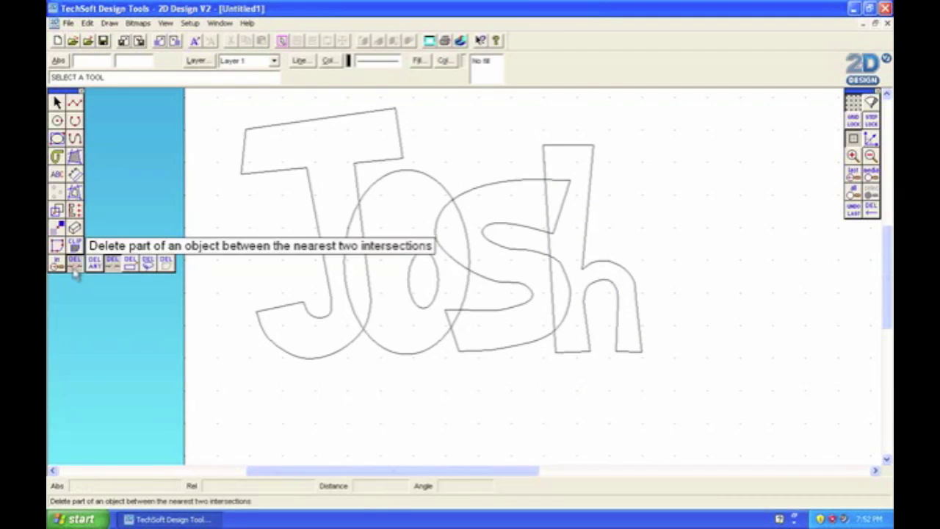
{"action": "left_click", "coordinate": [112, 265]}
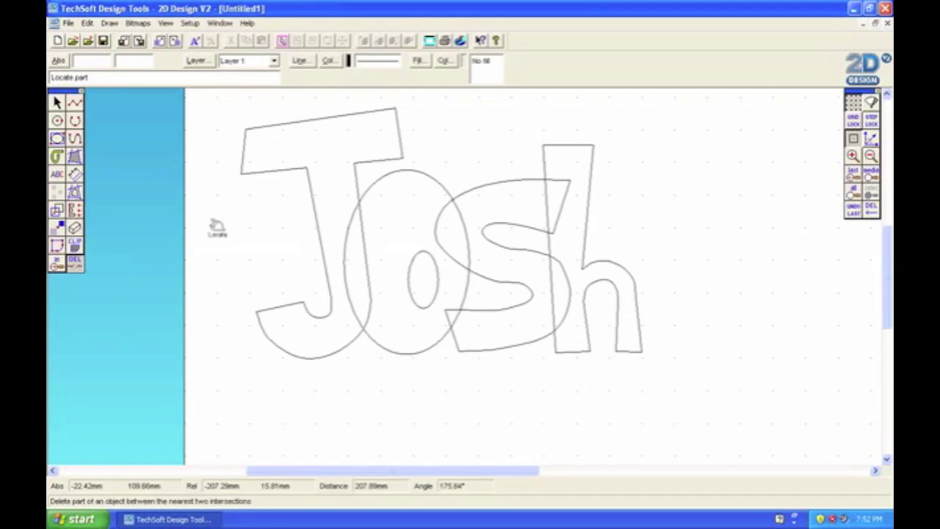
{"action": "left_click", "coordinate": [367, 266]}
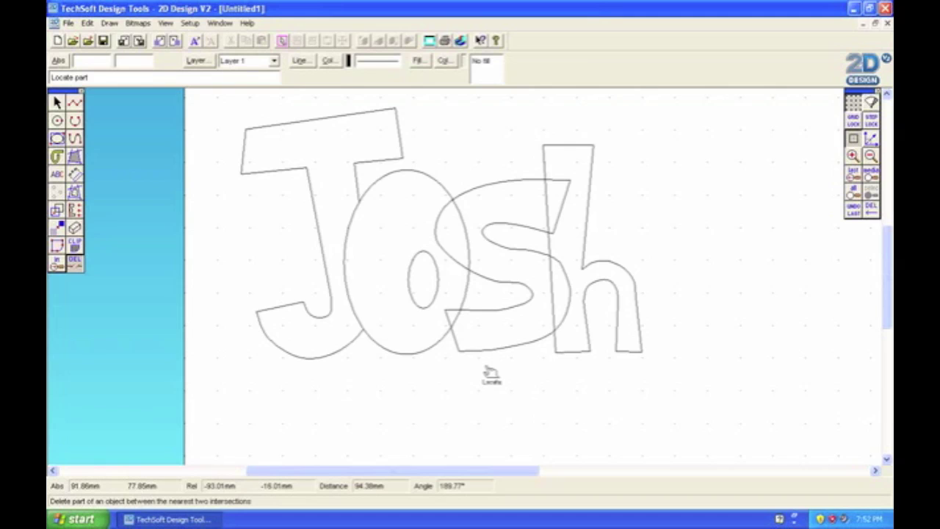
{"action": "left_click", "coordinate": [451, 313]}
{"action": "left_click", "coordinate": [569, 308]}
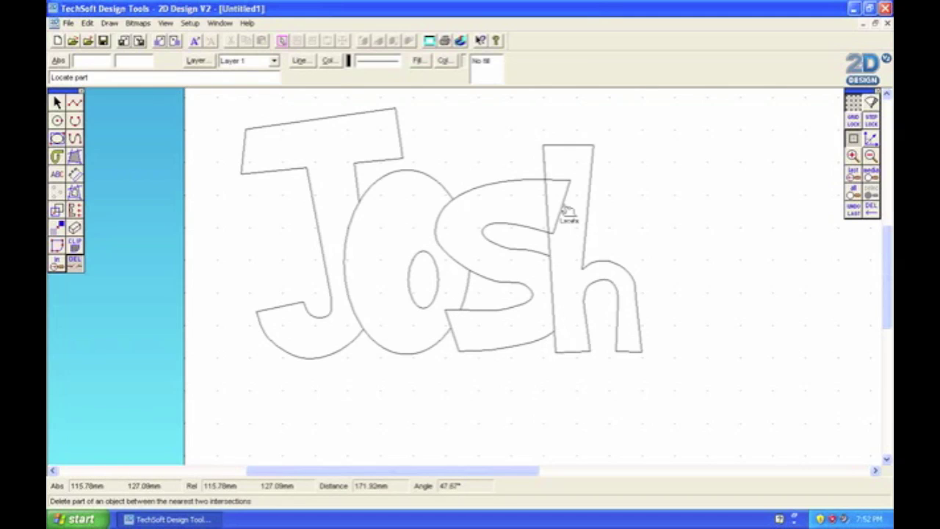
{"action": "left_click", "coordinate": [564, 211]}
{"action": "right_click", "coordinate": [685, 385]}
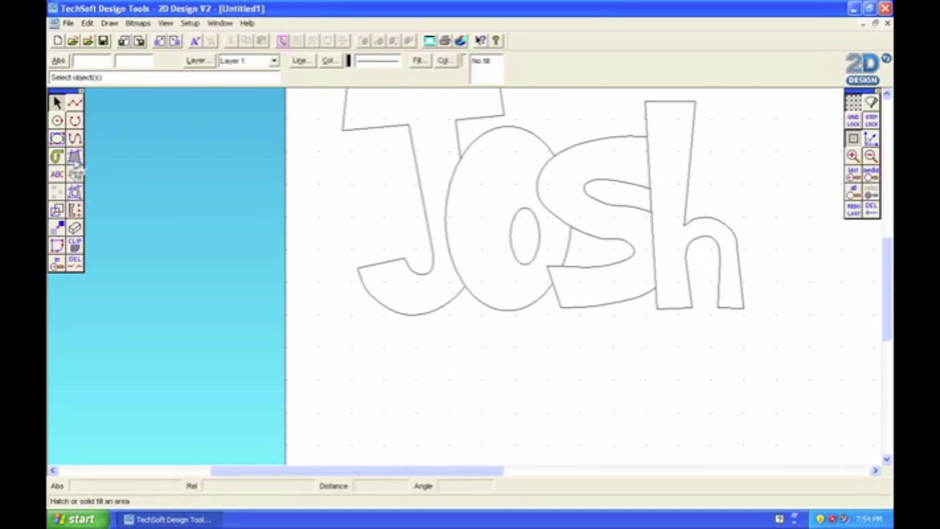
Step: Fill the letter O with solid blue, treating its inner oval as an island that stays unfilled
{"action": "double_click", "coordinate": [74, 160]}
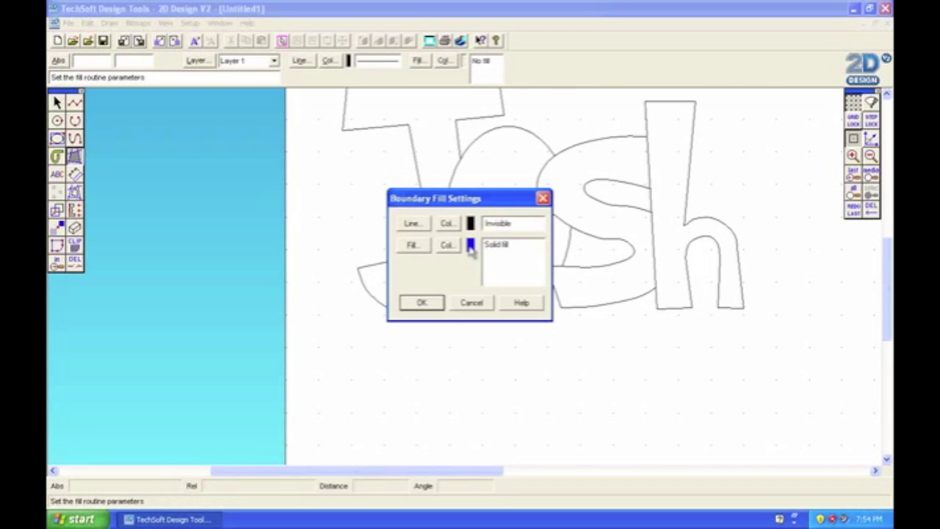
{"action": "left_click", "coordinate": [426, 303]}
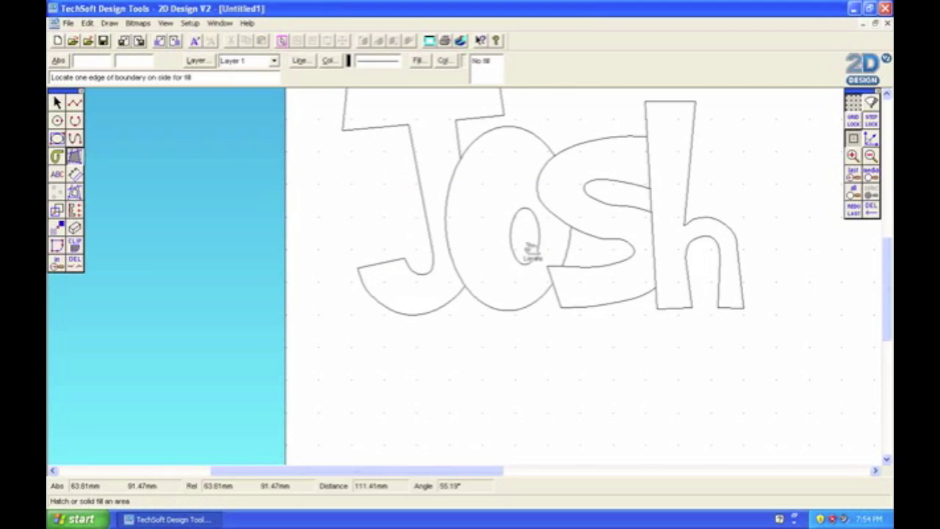
{"action": "left_click", "coordinate": [453, 196]}
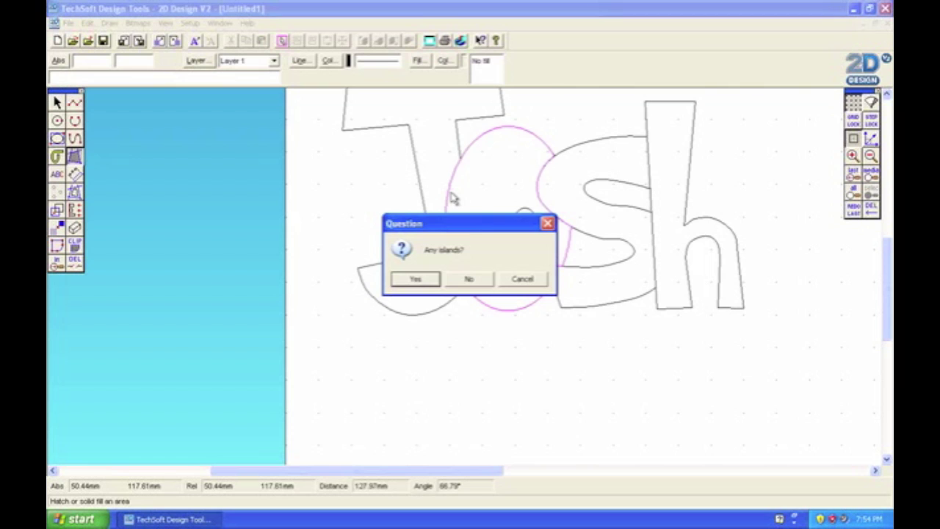
{"action": "left_click", "coordinate": [423, 277]}
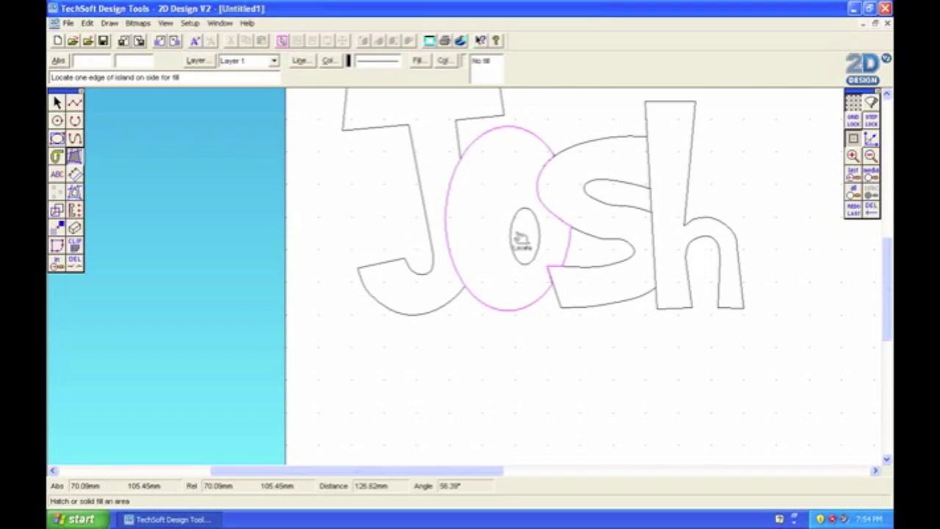
{"action": "left_click", "coordinate": [519, 237]}
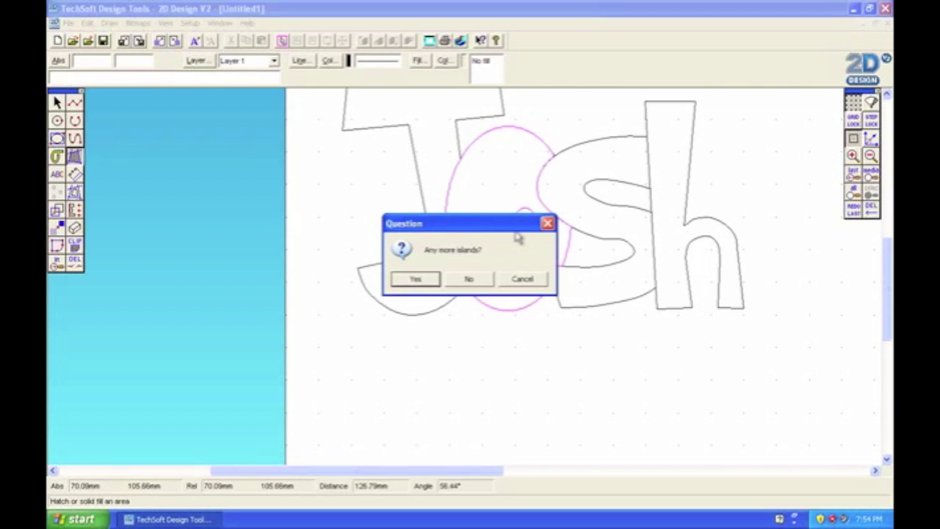
{"action": "left_click", "coordinate": [486, 280]}
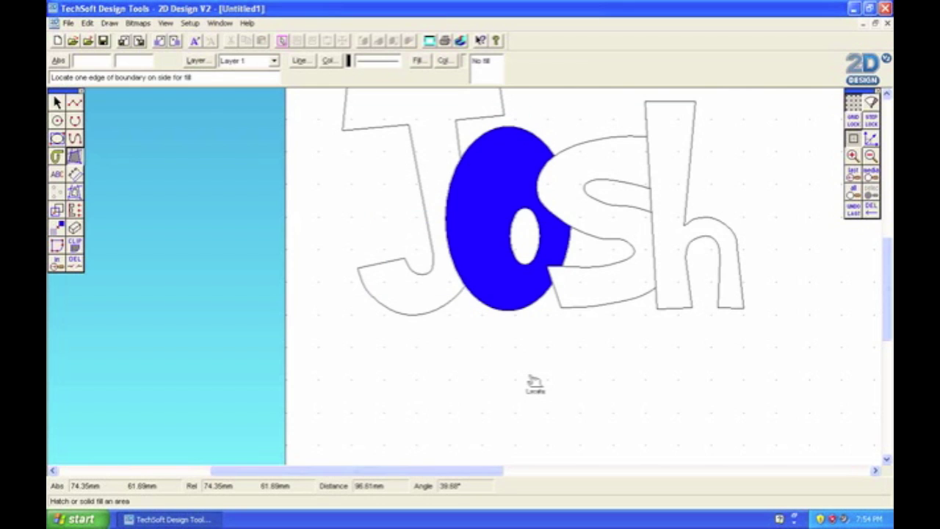
Step: Set the boundary fill colour to red and fill the letter S with it, without islands
{"action": "scroll", "coordinate": [535, 382], "scroll_direction": "up", "scroll_amount": 2}
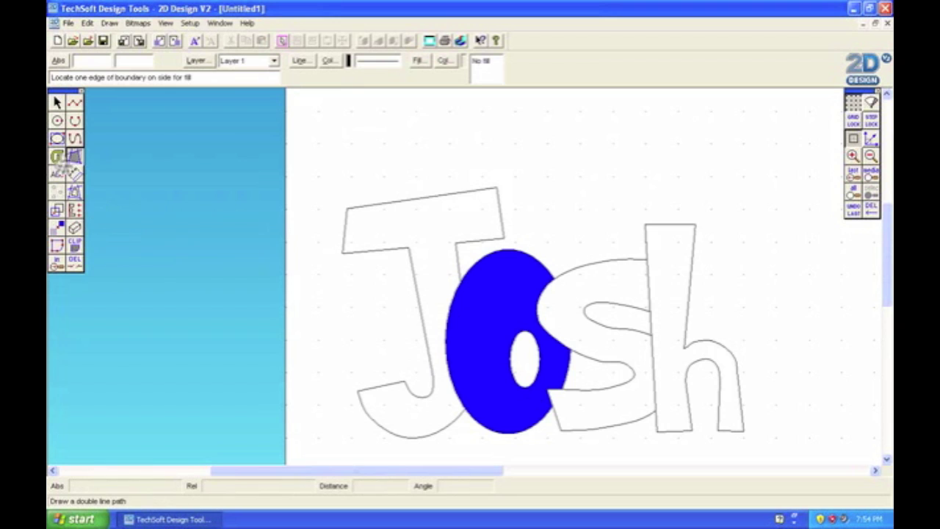
{"action": "left_click", "coordinate": [75, 157]}
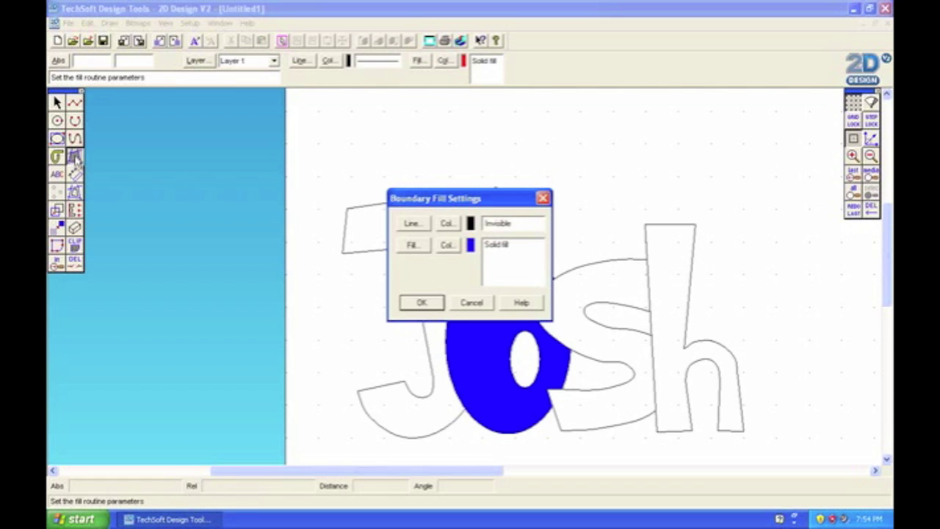
{"action": "left_click", "coordinate": [446, 246]}
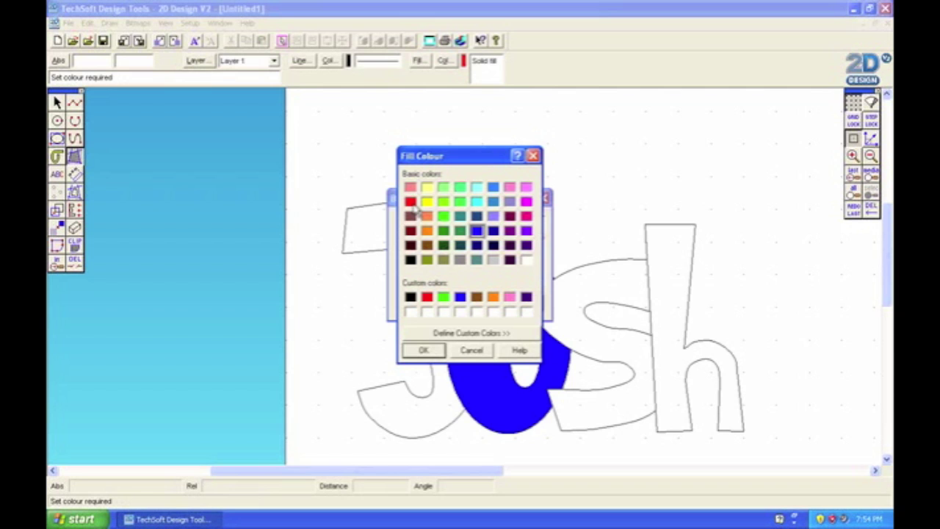
{"action": "left_click", "coordinate": [411, 202]}
{"action": "left_click", "coordinate": [424, 350]}
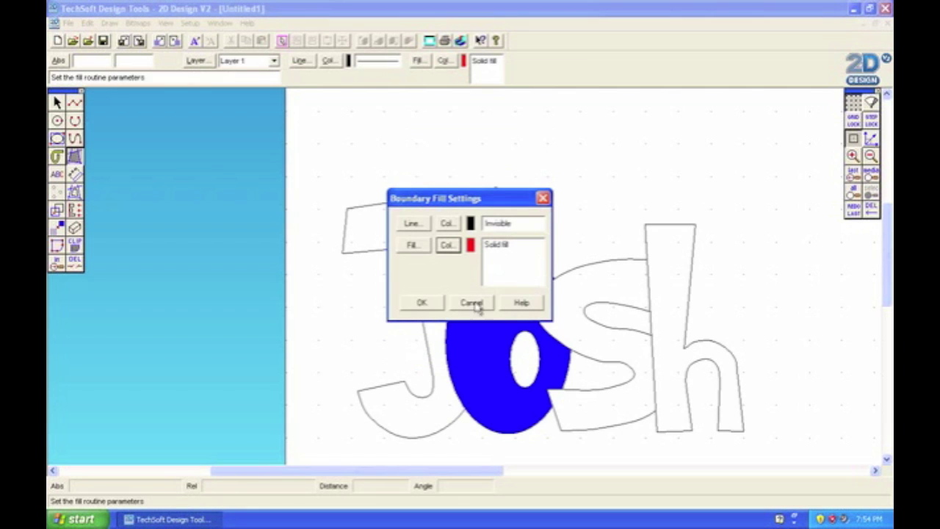
{"action": "left_click", "coordinate": [421, 302]}
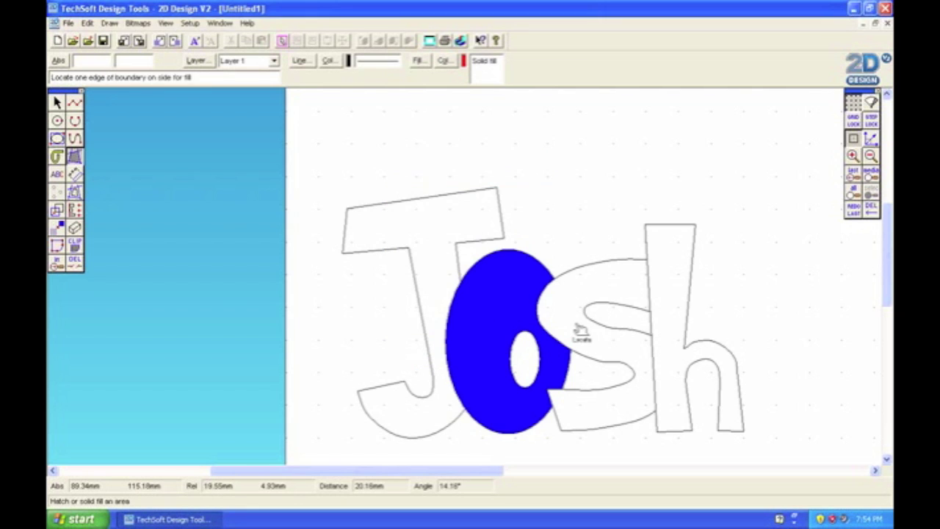
{"action": "left_click", "coordinate": [579, 328]}
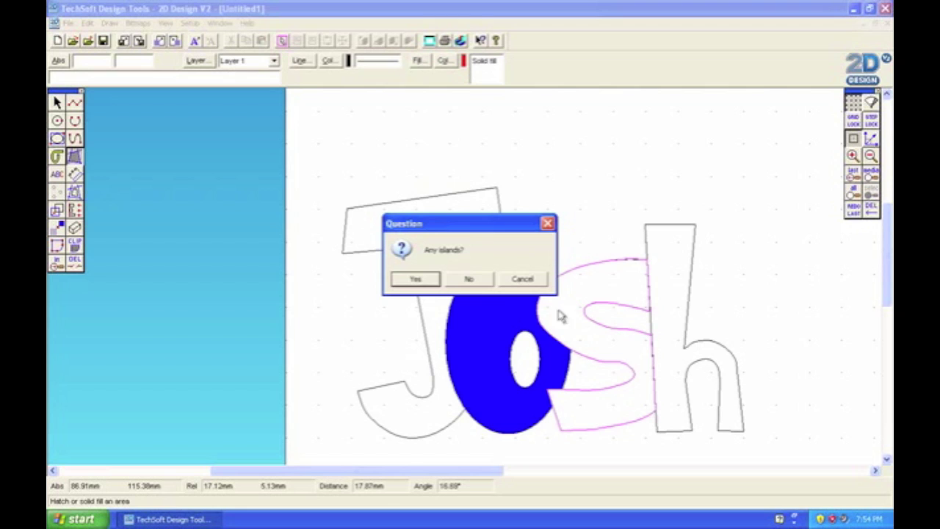
{"action": "left_click", "coordinate": [476, 280]}
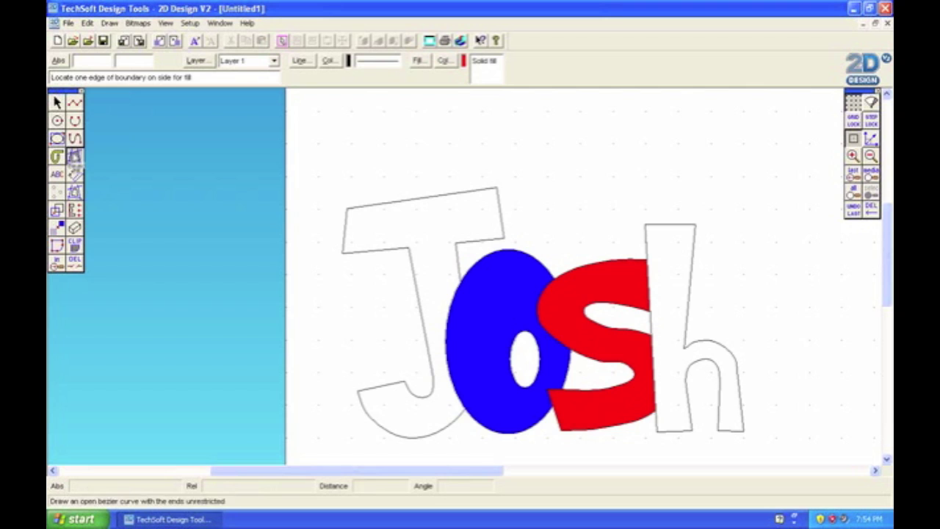
Step: Set the boundary fill colour to violet and fill the letter h with it, without islands
{"action": "double_click", "coordinate": [74, 156]}
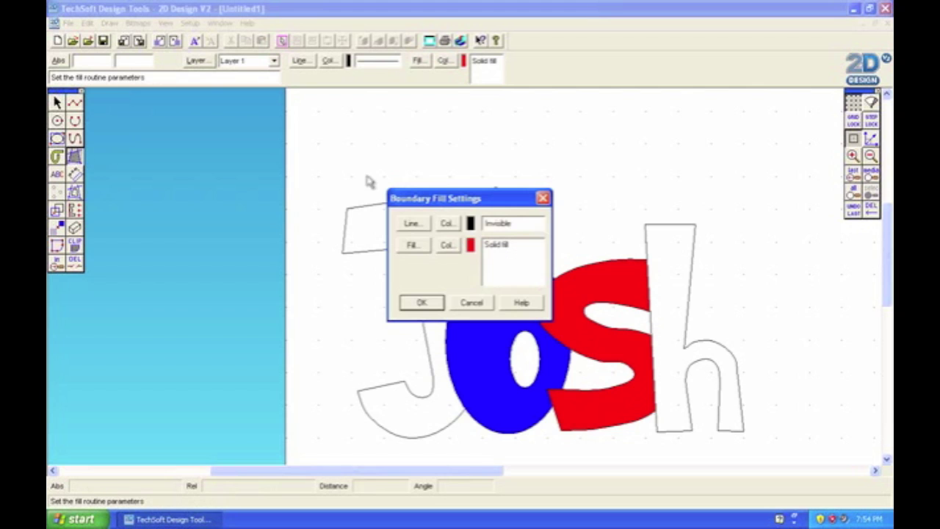
{"action": "left_click", "coordinate": [448, 246]}
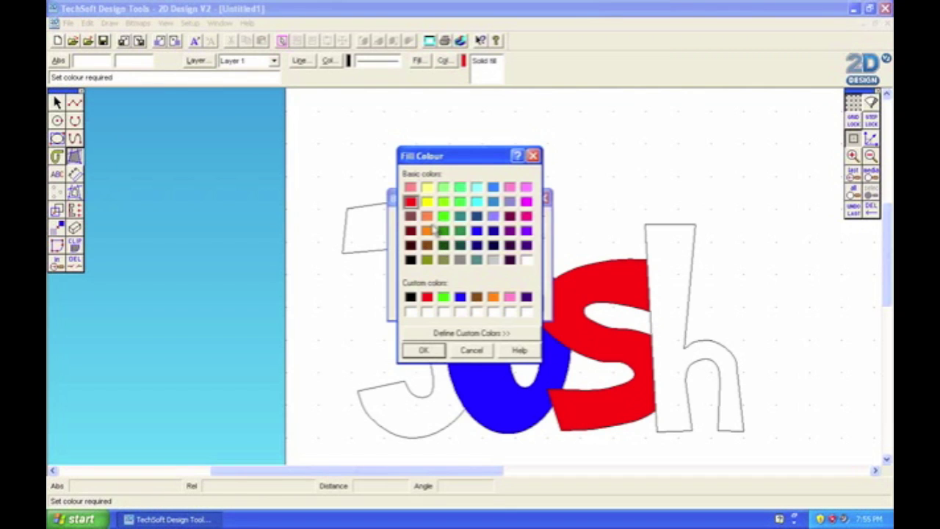
{"action": "left_click", "coordinate": [526, 230]}
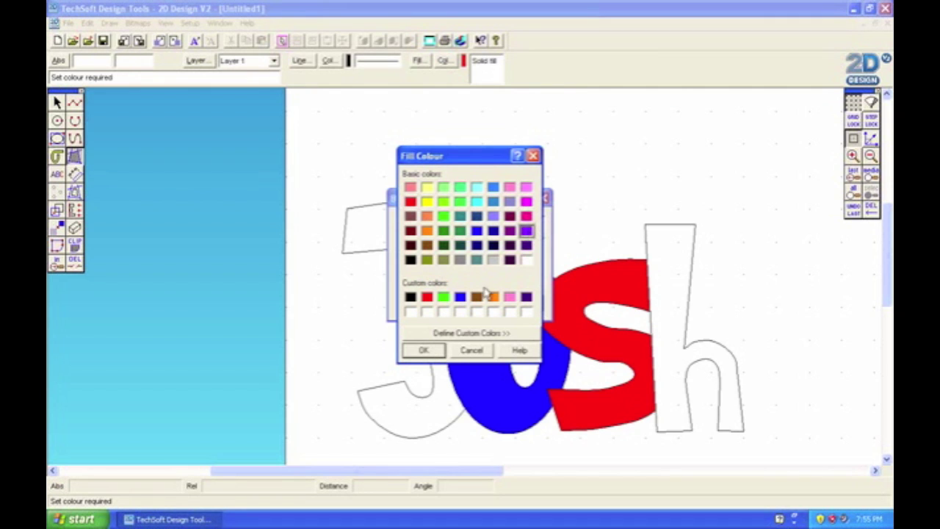
{"action": "left_click", "coordinate": [424, 350]}
{"action": "left_click", "coordinate": [420, 303]}
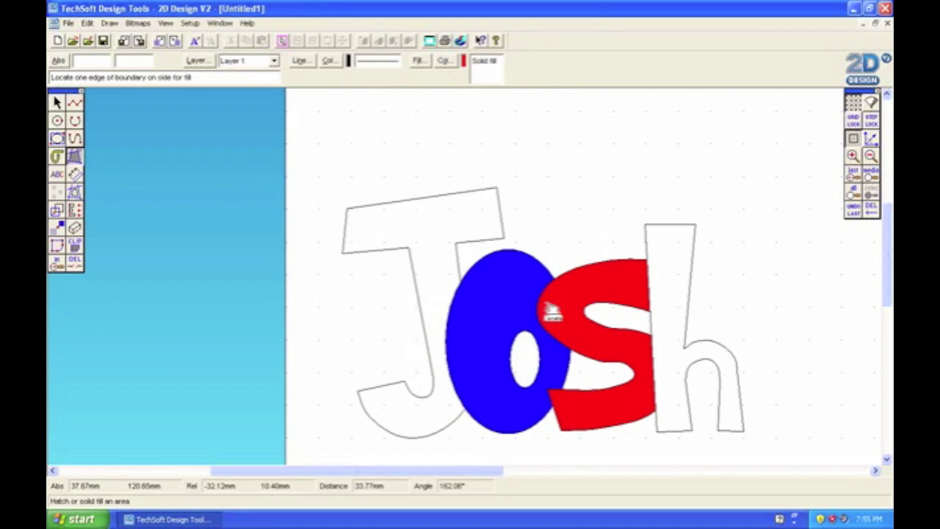
{"action": "left_click", "coordinate": [668, 307]}
{"action": "left_click", "coordinate": [457, 277]}
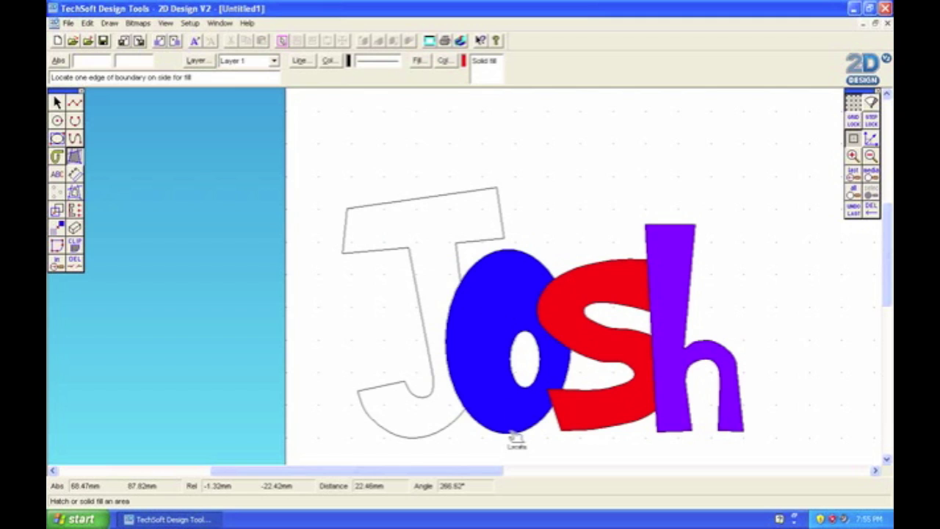
Step: Fill the letter J with solid yellow using an invisible boundary line and no islands
{"action": "left_click", "coordinate": [57, 103]}
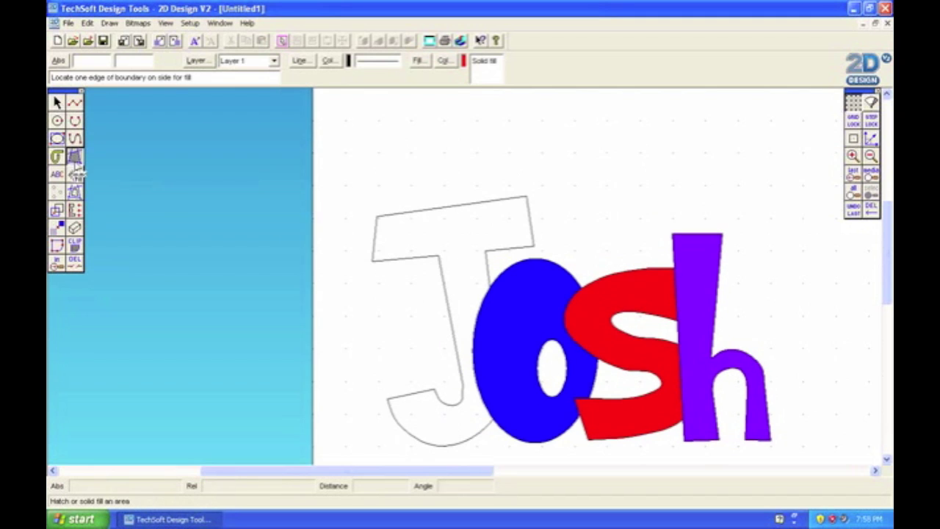
{"action": "right_click", "coordinate": [77, 161]}
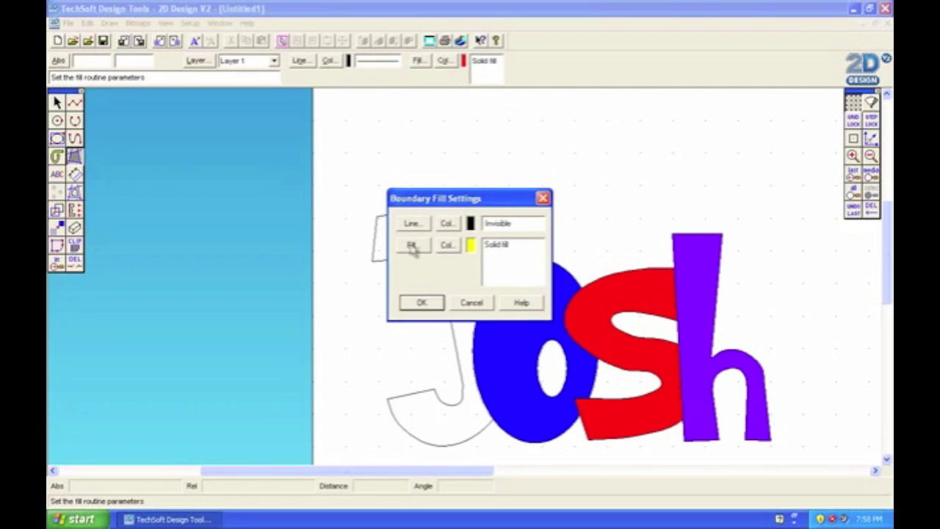
{"action": "left_click", "coordinate": [447, 245]}
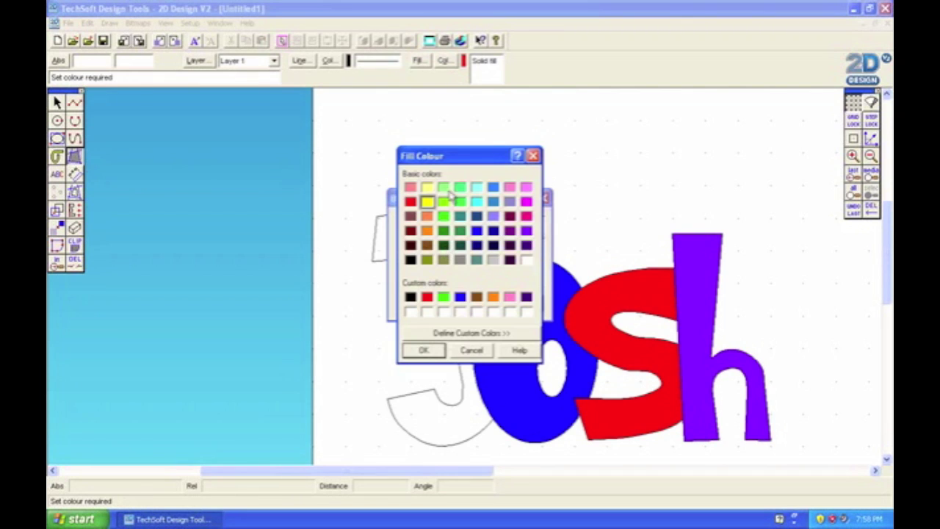
{"action": "left_click", "coordinate": [424, 350]}
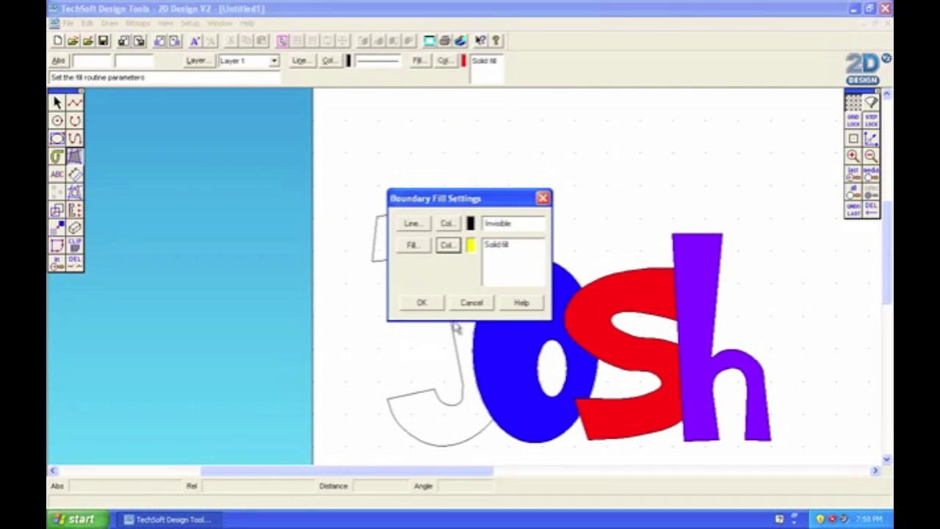
{"action": "left_click", "coordinate": [420, 302]}
{"action": "left_click", "coordinate": [462, 296]}
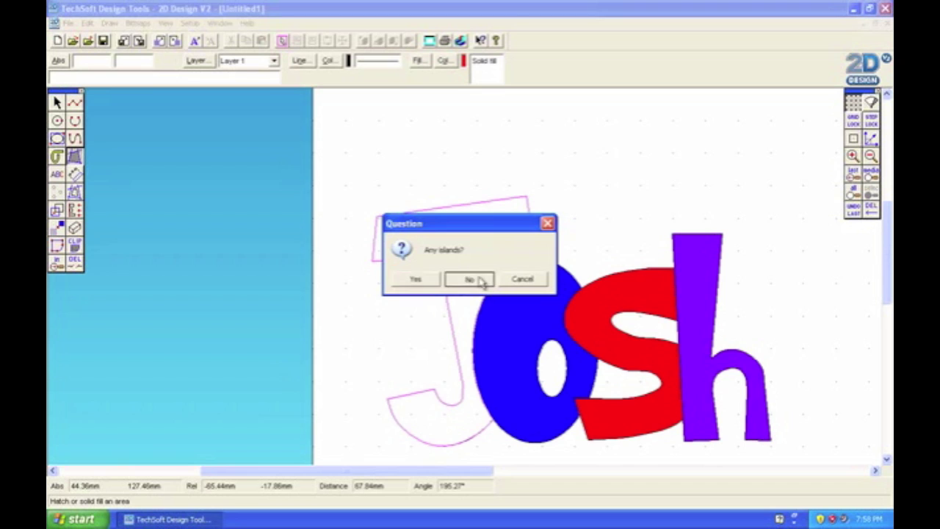
{"action": "left_click", "coordinate": [481, 281]}
{"action": "left_click", "coordinate": [58, 103]}
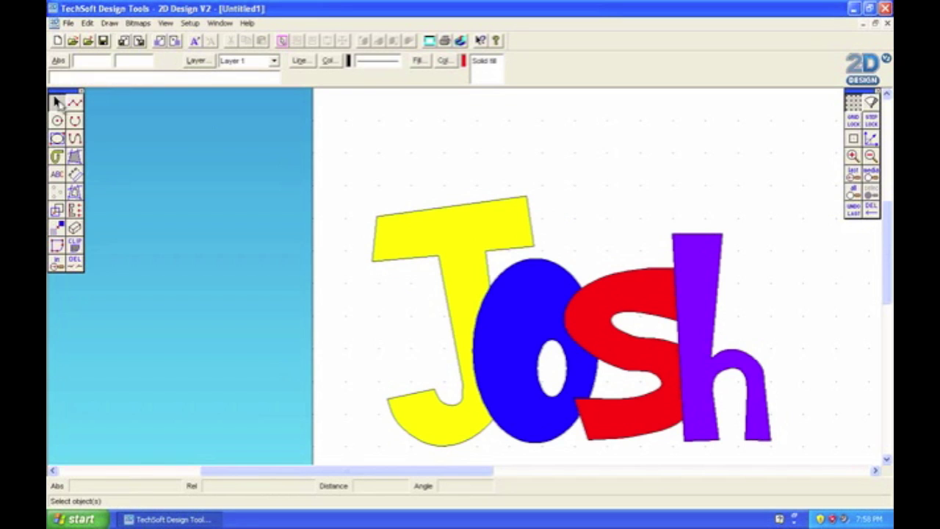